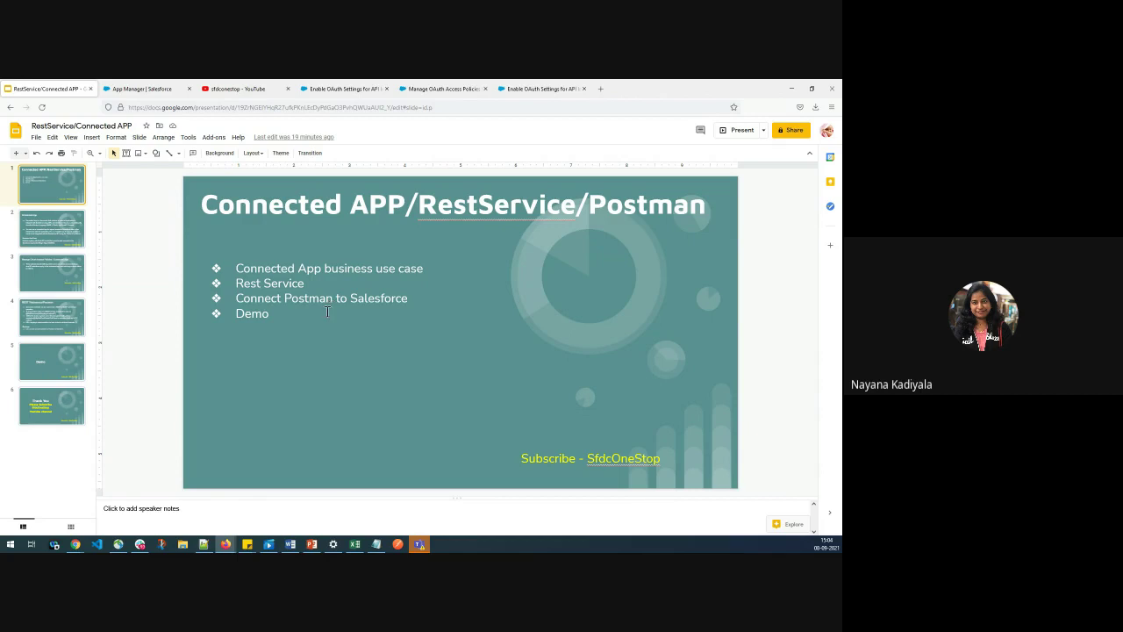
# - Show the Connected App slide, then switch to Salesforce Setup and start a new connected app from App Manager
pyautogui.click(64, 236)
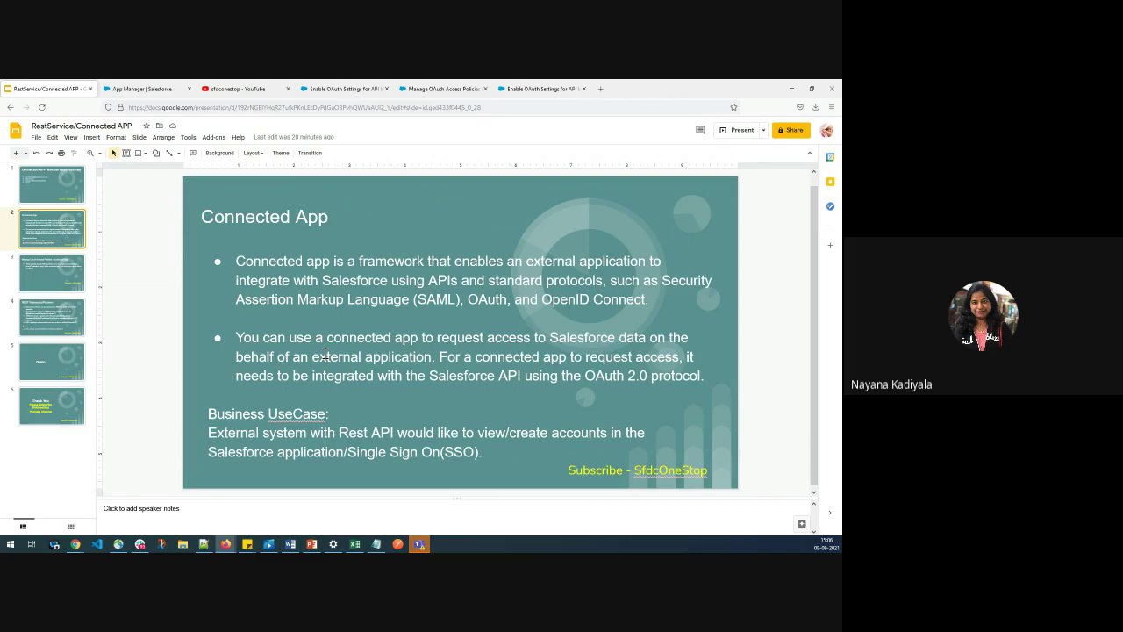
pyautogui.click(144, 89)
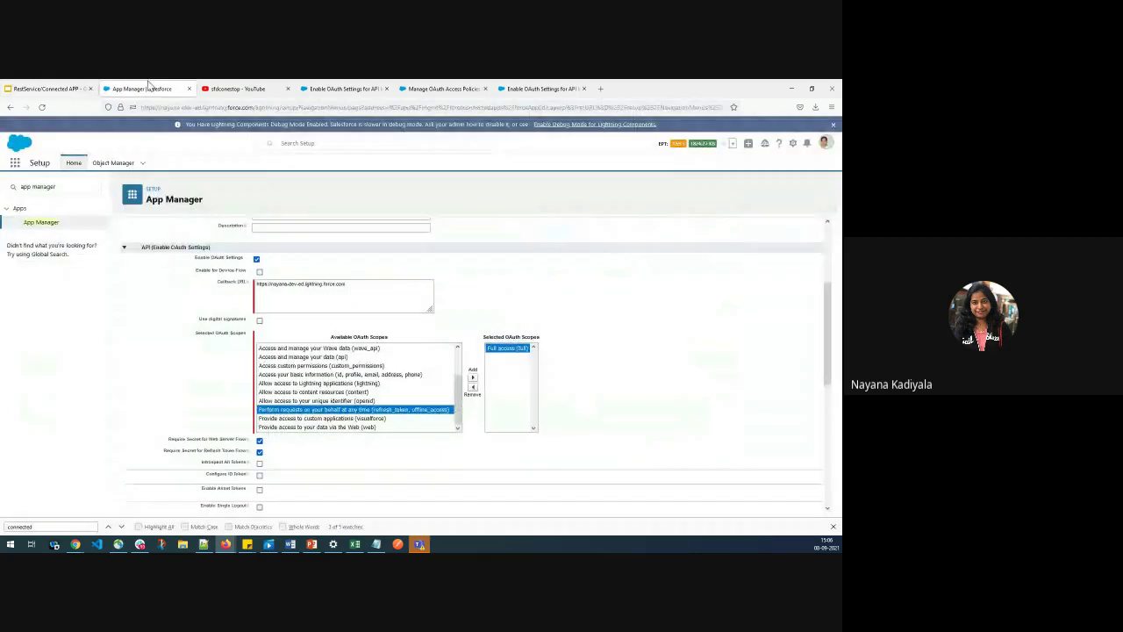
pyautogui.click(73, 190)
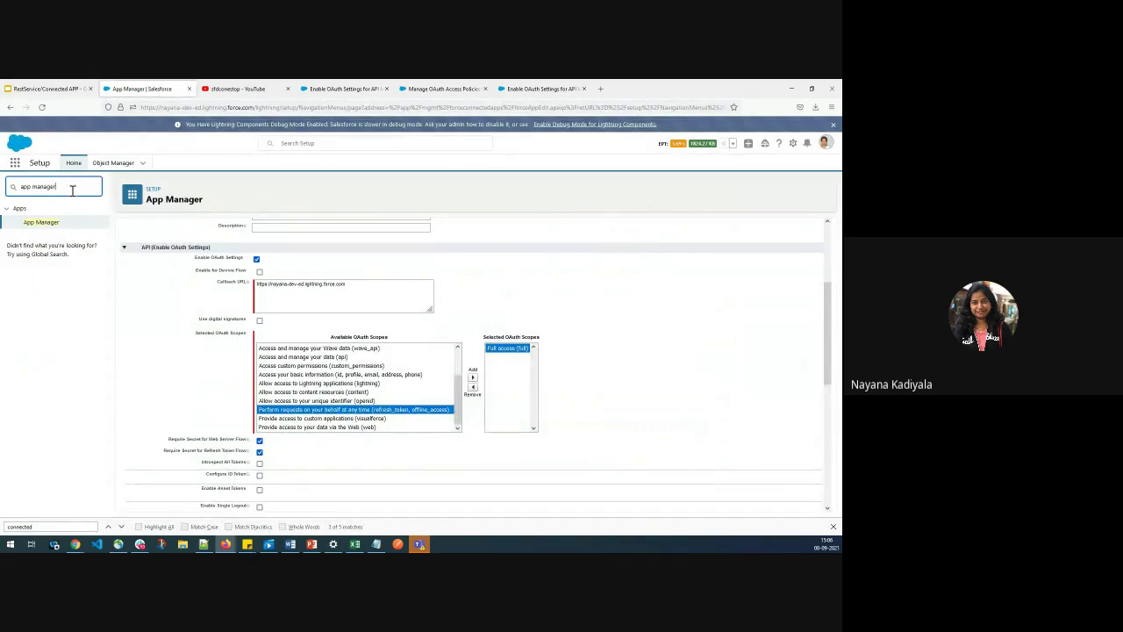
pyautogui.click(55, 224)
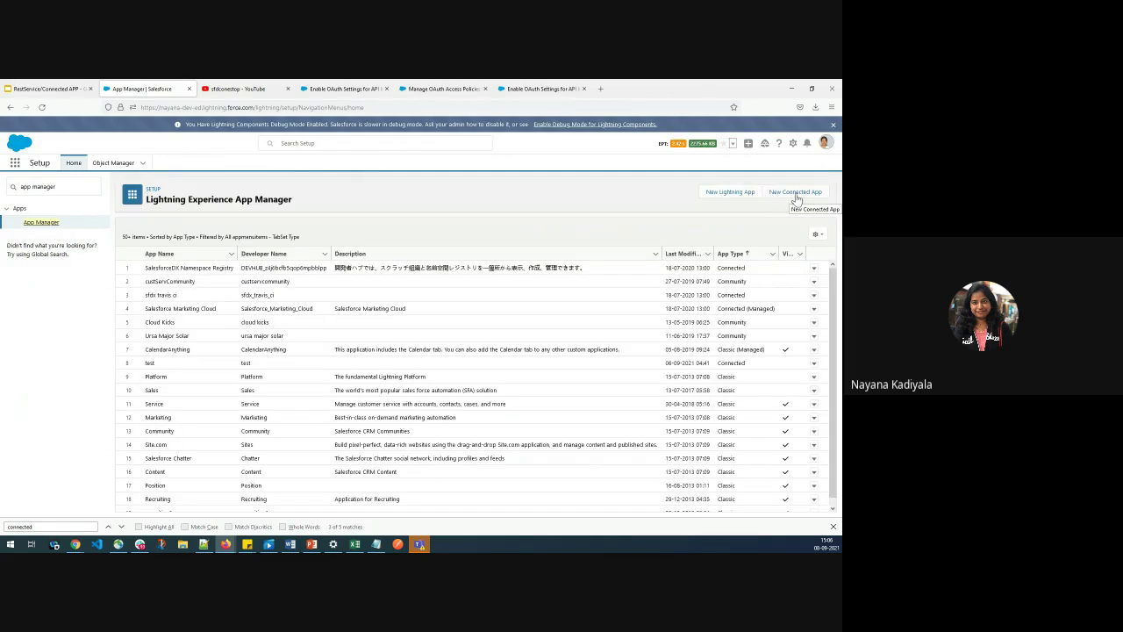
pyautogui.click(796, 195)
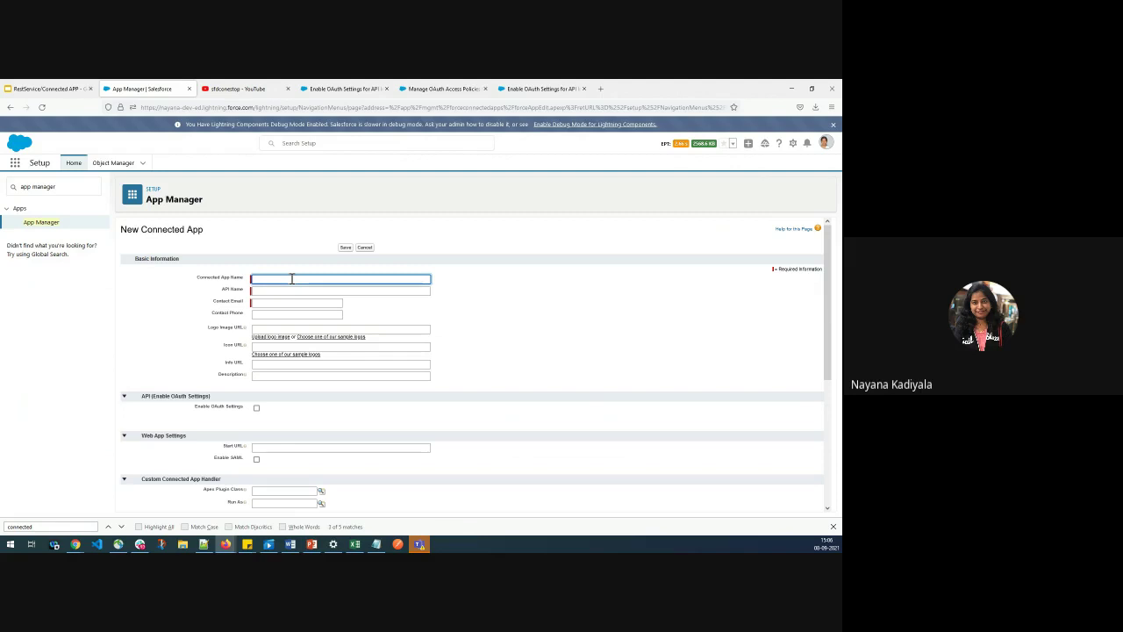
# - Name the connected app postManconnectedservice, use the same API name, and fill in the contact email
pyautogui.click(292, 278)
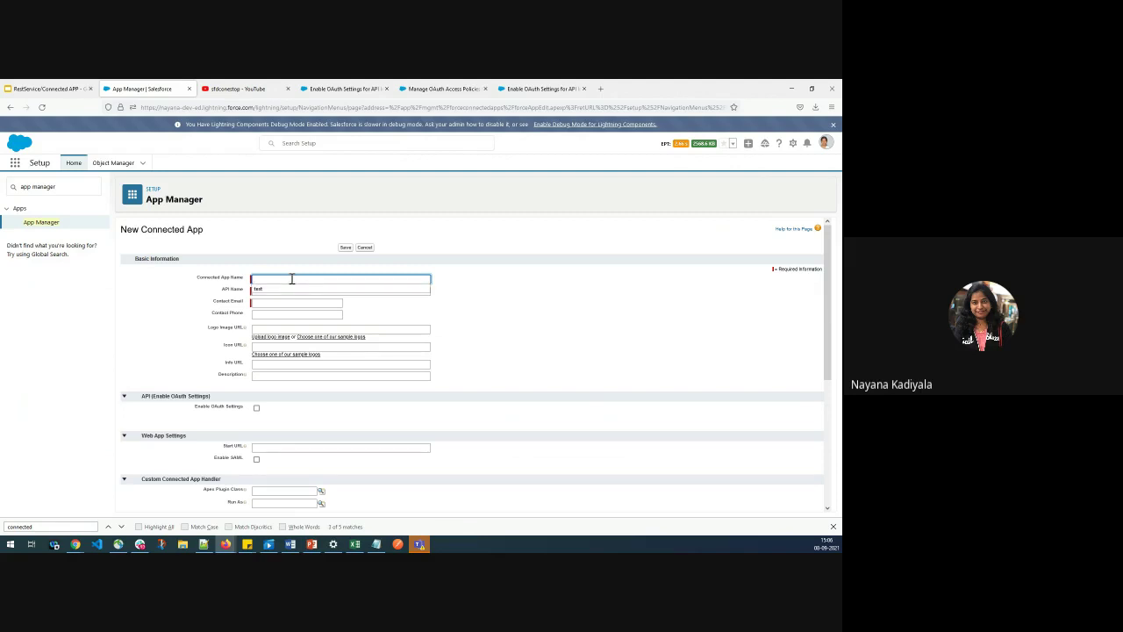
pyautogui.write('postMan')
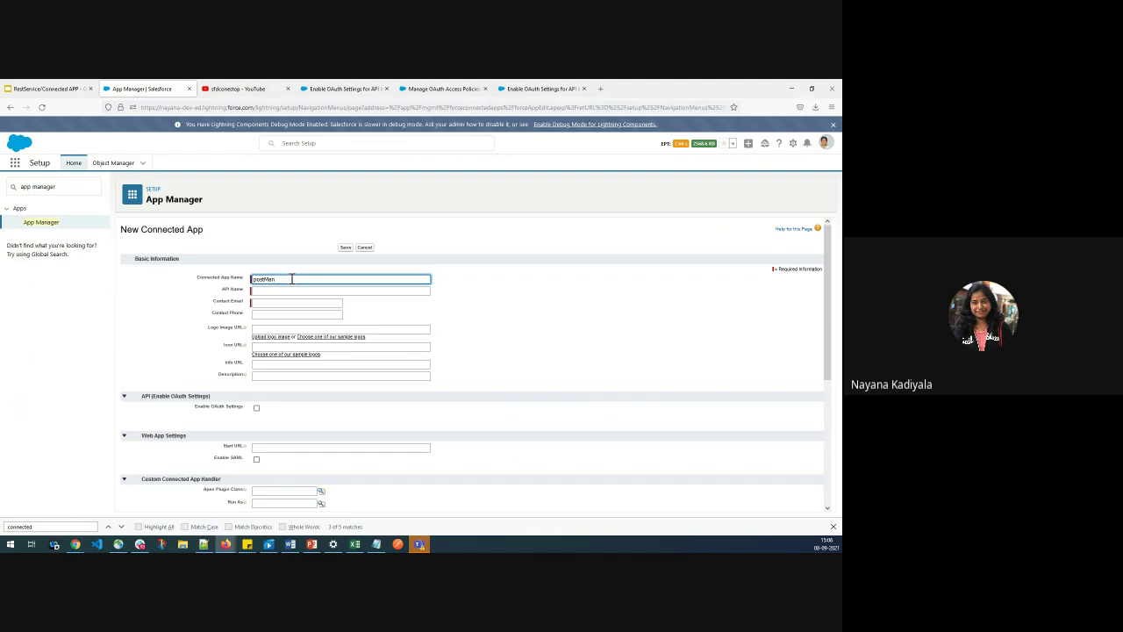
pyautogui.write('connectedservice')
pyautogui.click(288, 290)
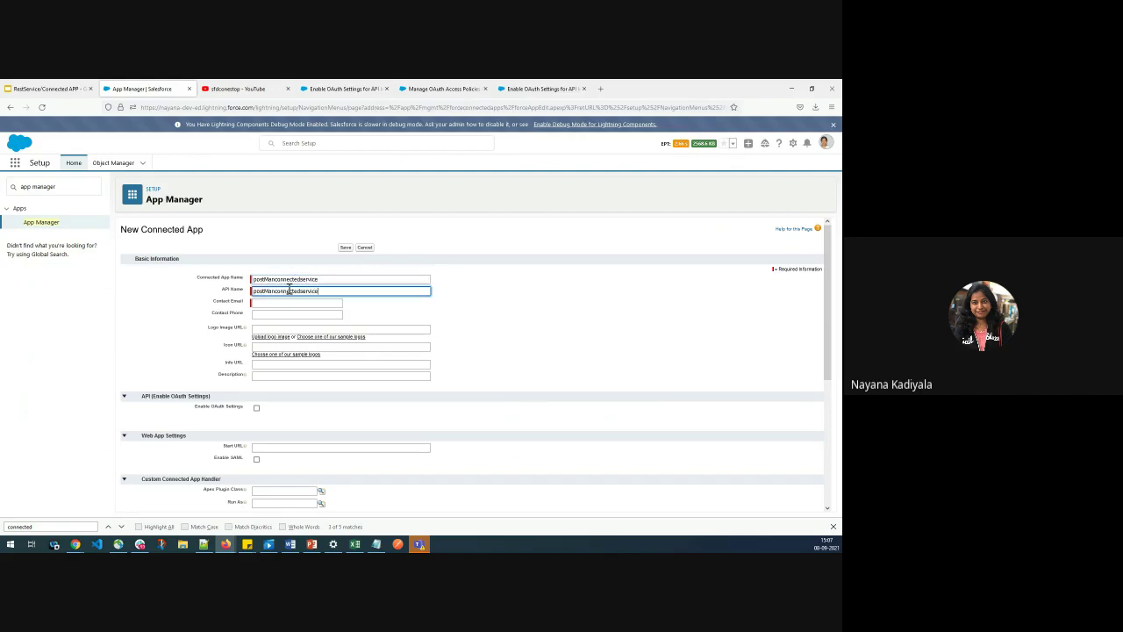
pyautogui.click(289, 301)
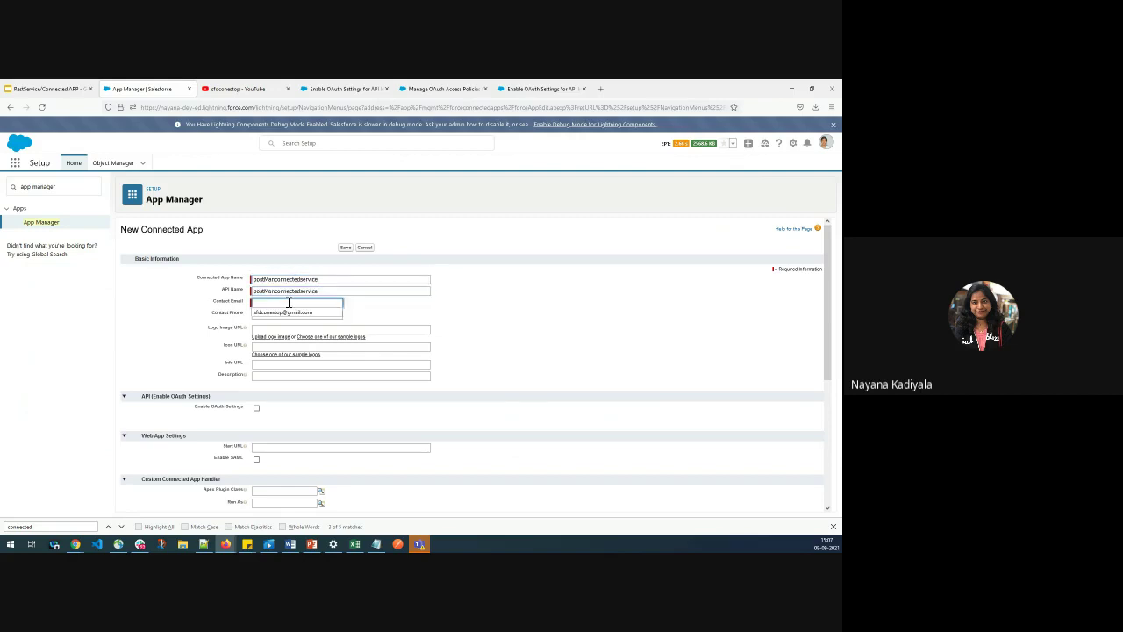
pyautogui.click(291, 313)
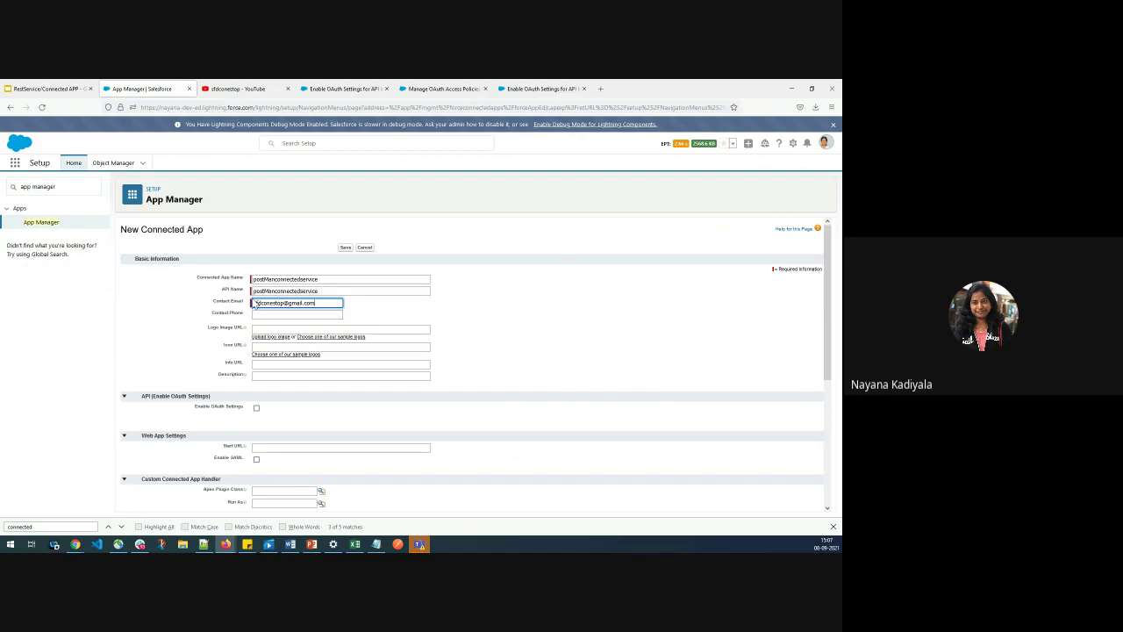
# - Enable OAuth settings and set the callback URL to the org's base lightning.force.com address, copied from the current page's URL
pyautogui.click(256, 408)
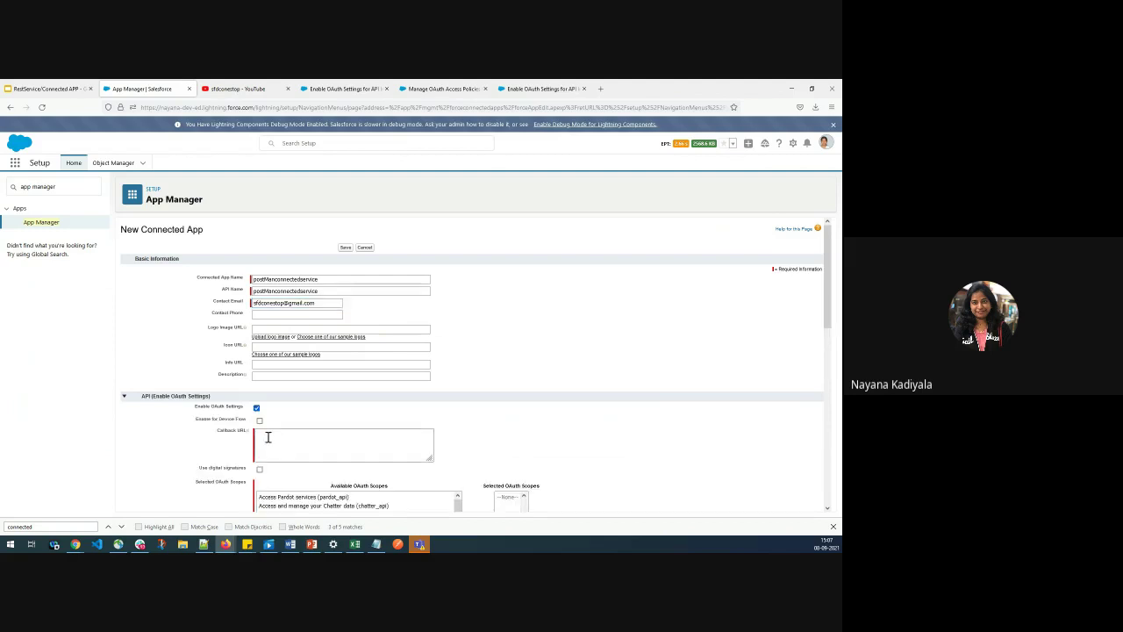
pyautogui.doubleClick(249, 107)
pyautogui.moveTo(230, 107); pyautogui.dragTo(140, 107)
pyautogui.hotkey('ctrl', 'c')
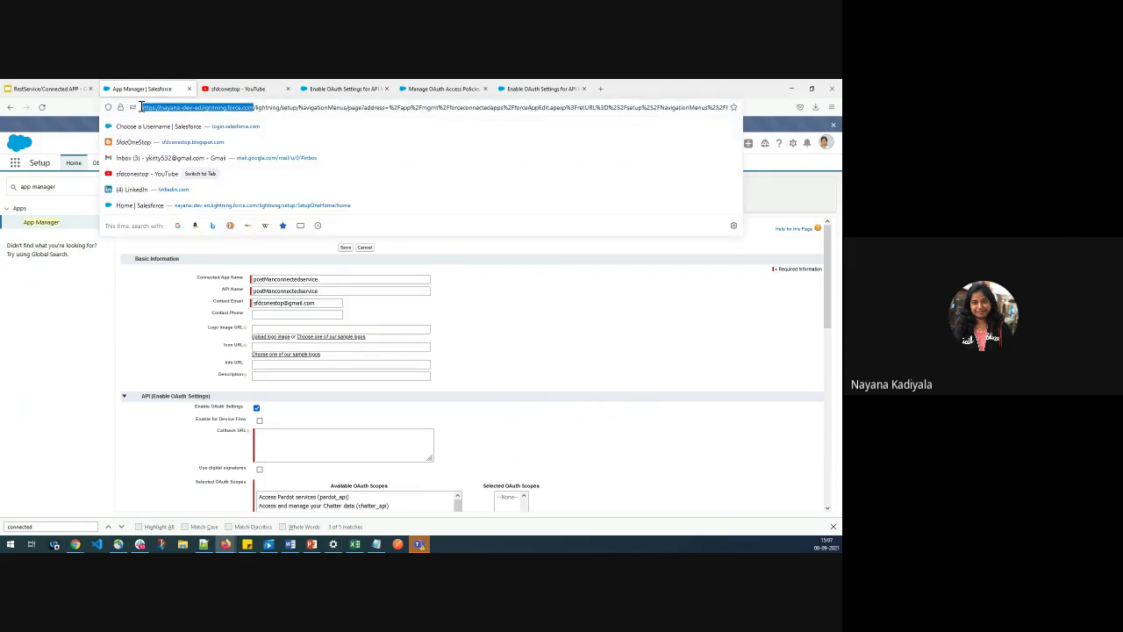
pyautogui.click(288, 434)
pyautogui.hotkey('ctrl', 'v')
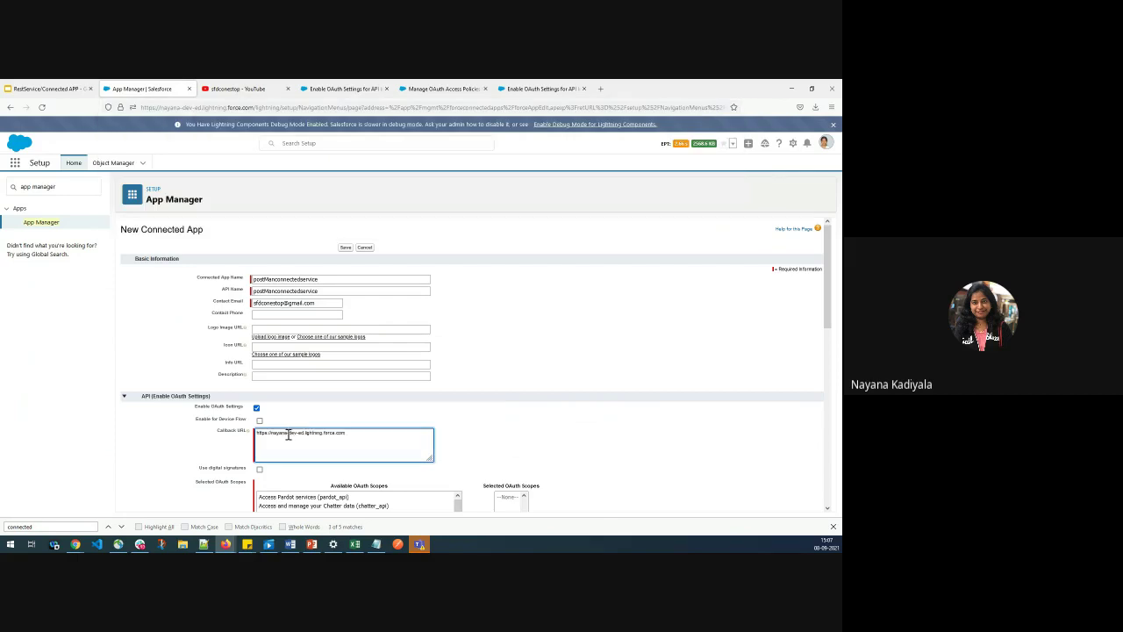
# - Add the Full access (full) scope to the app's selected OAuth scopes
pyautogui.scroll(-1, 290, 441)
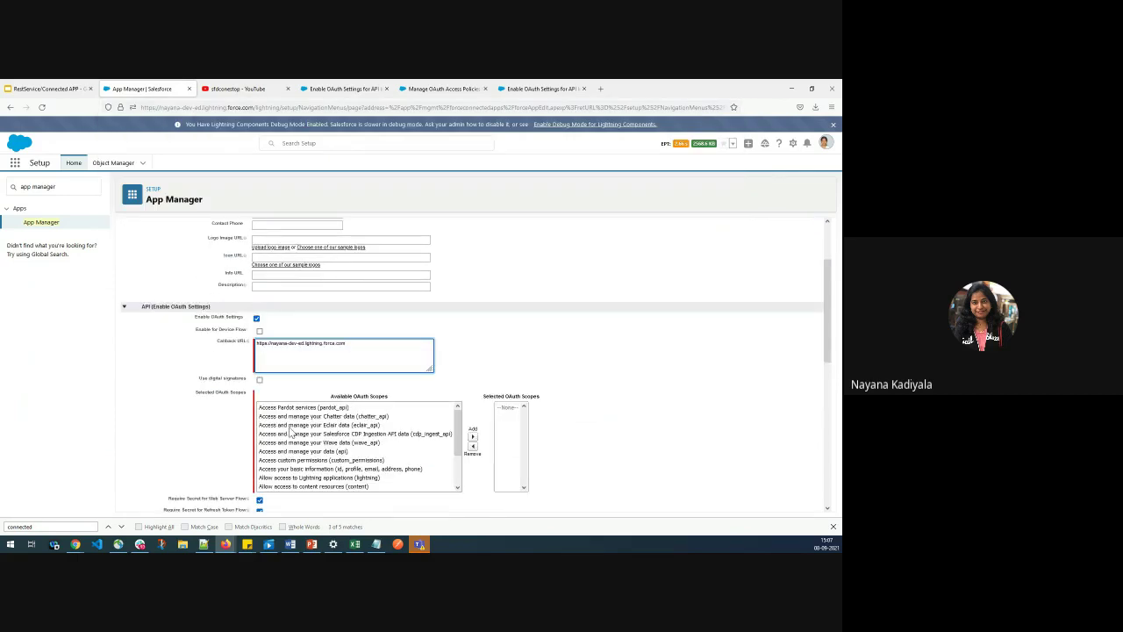
pyautogui.scroll(-3, 289, 432)
pyautogui.scroll(-1, 316, 419)
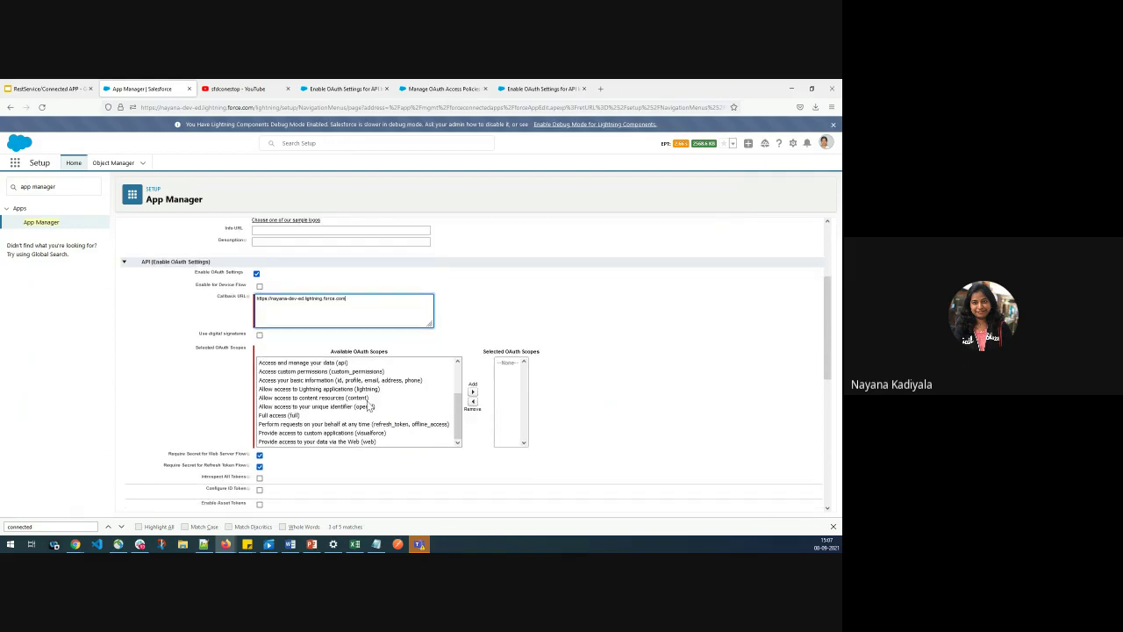
pyautogui.click(292, 417)
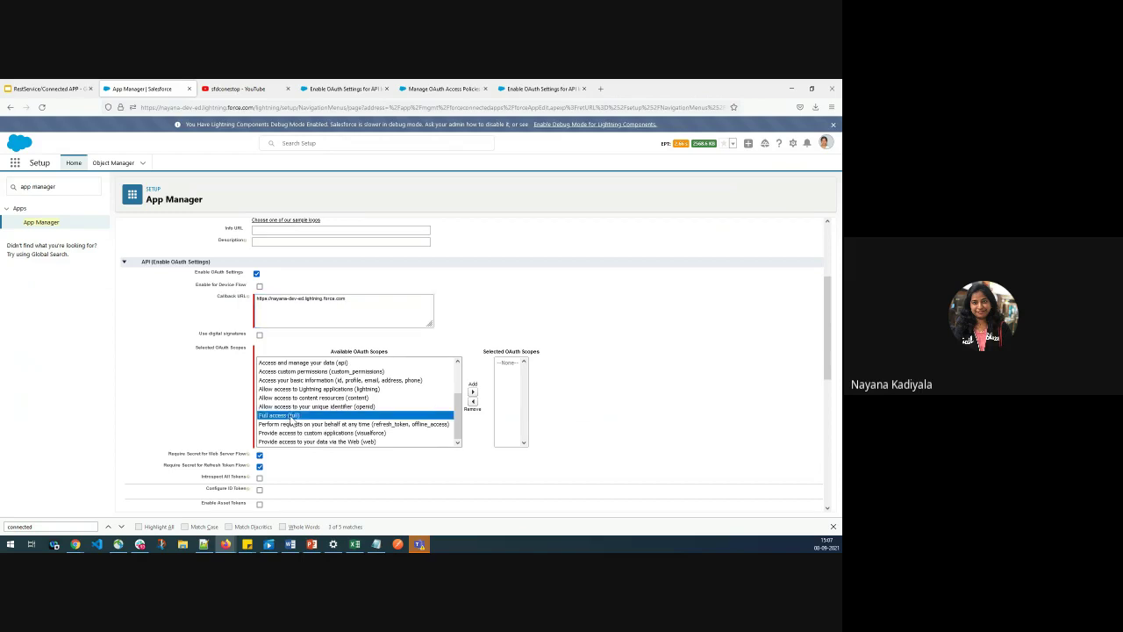
pyautogui.click(473, 393)
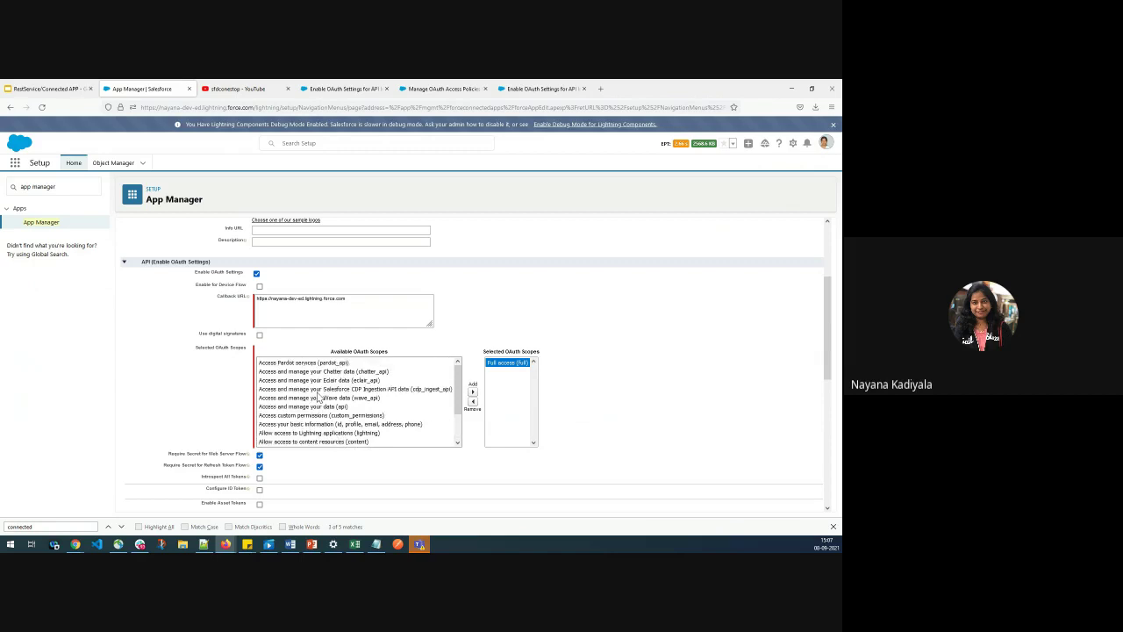
# - Review the remaining OAuth scopes, token flow options, and the web, custom handler, mobile and canvas app settings
pyautogui.scroll(-2, 318, 399)
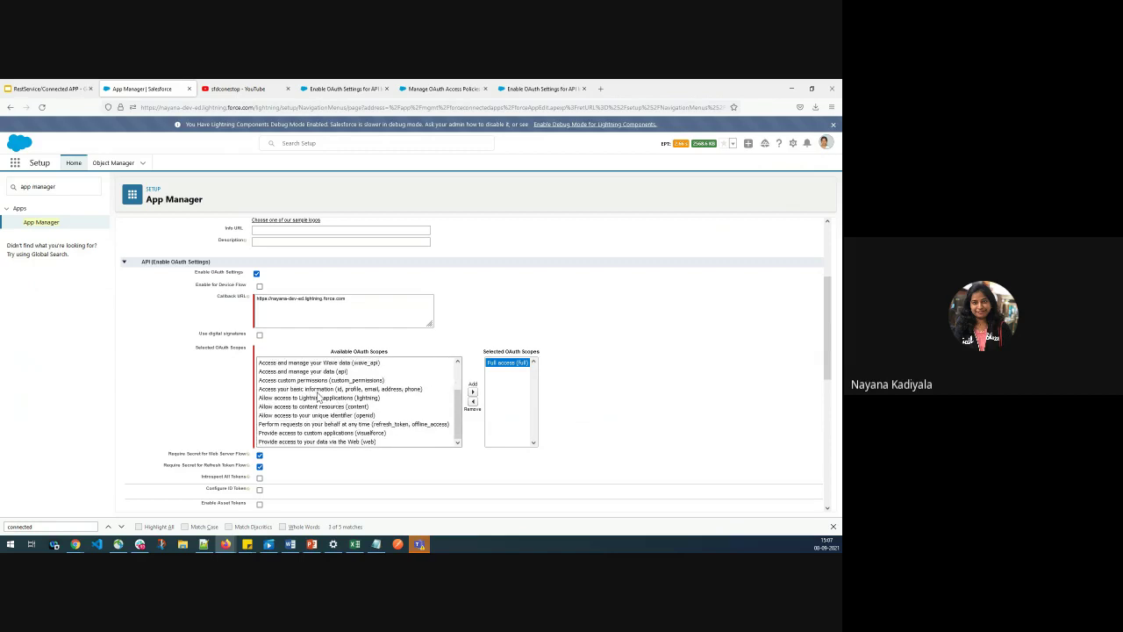
pyautogui.scroll(-1, 319, 399)
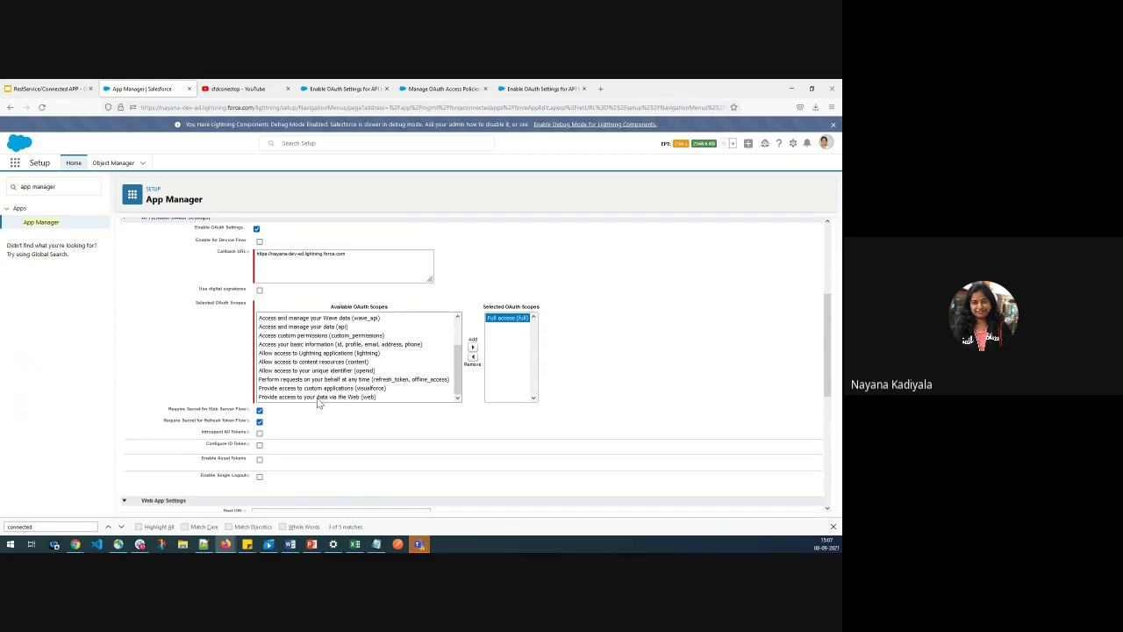
pyautogui.scroll(-2, 319, 402)
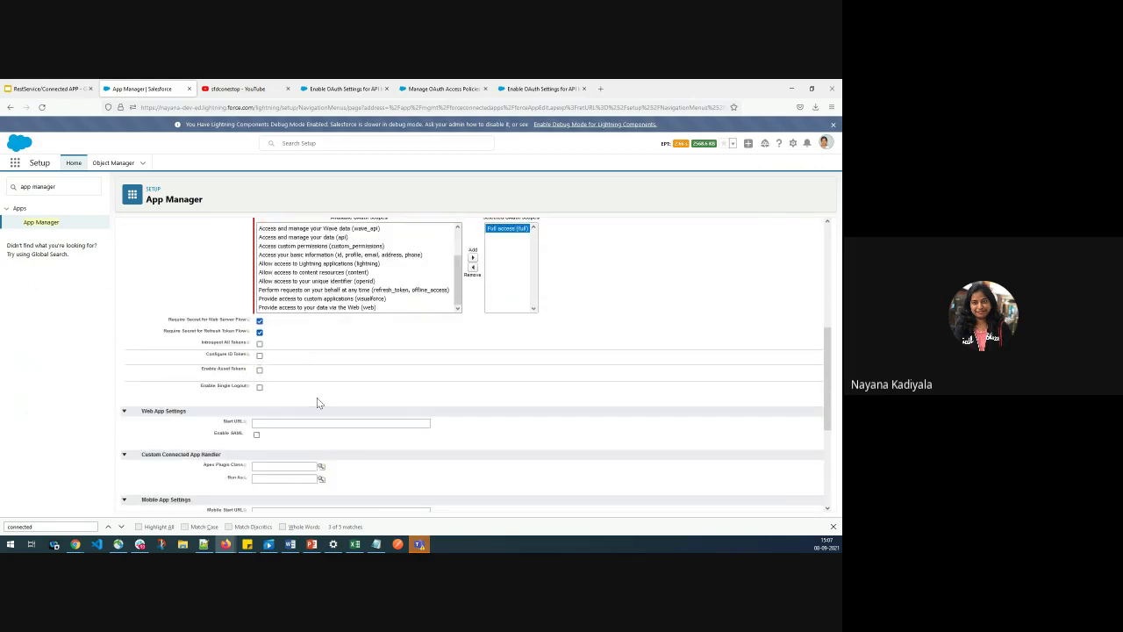
pyautogui.click(260, 331)
pyautogui.scroll(-3, 292, 376)
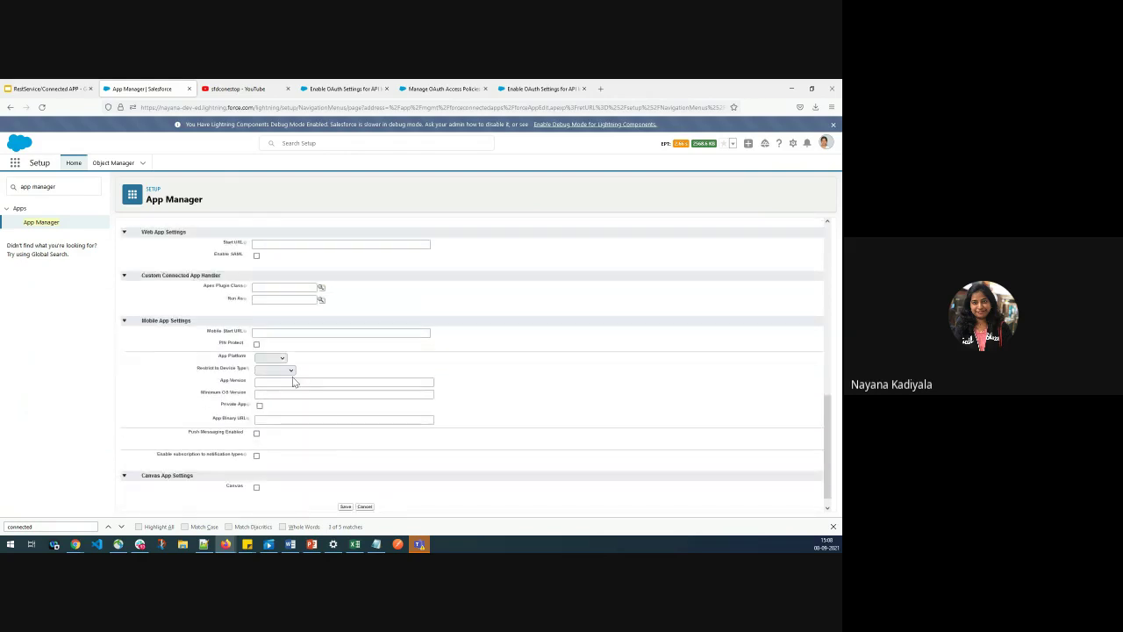
pyautogui.scroll(5, 292, 376)
pyautogui.scroll(-5, 292, 376)
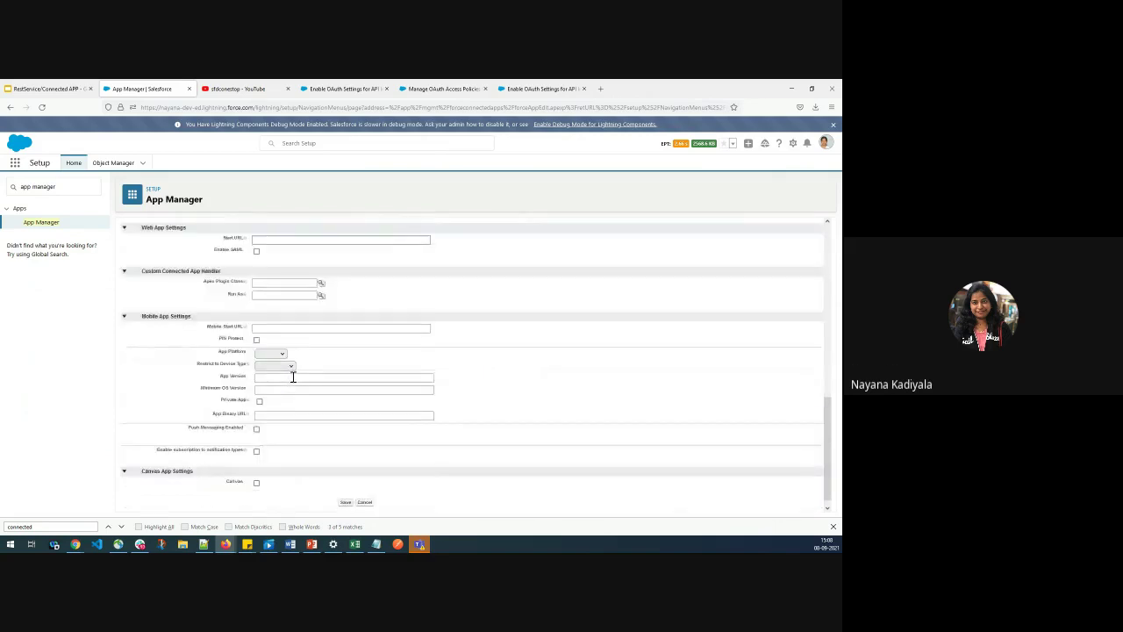
pyautogui.scroll(1, 292, 376)
pyautogui.scroll(-2, 292, 376)
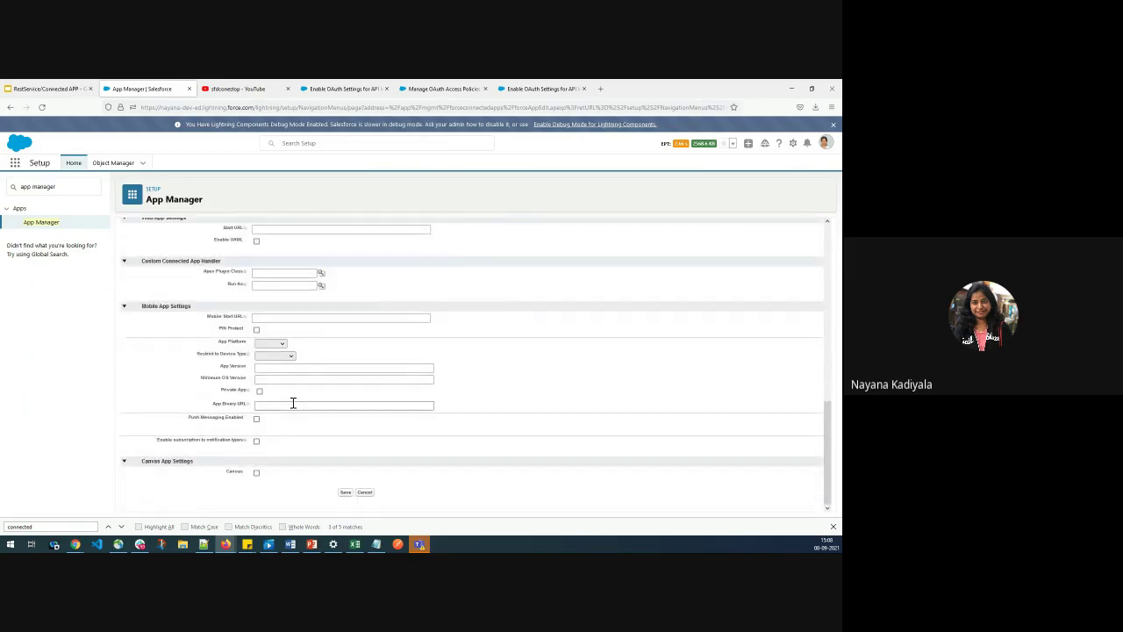
pyautogui.scroll(3, 293, 401)
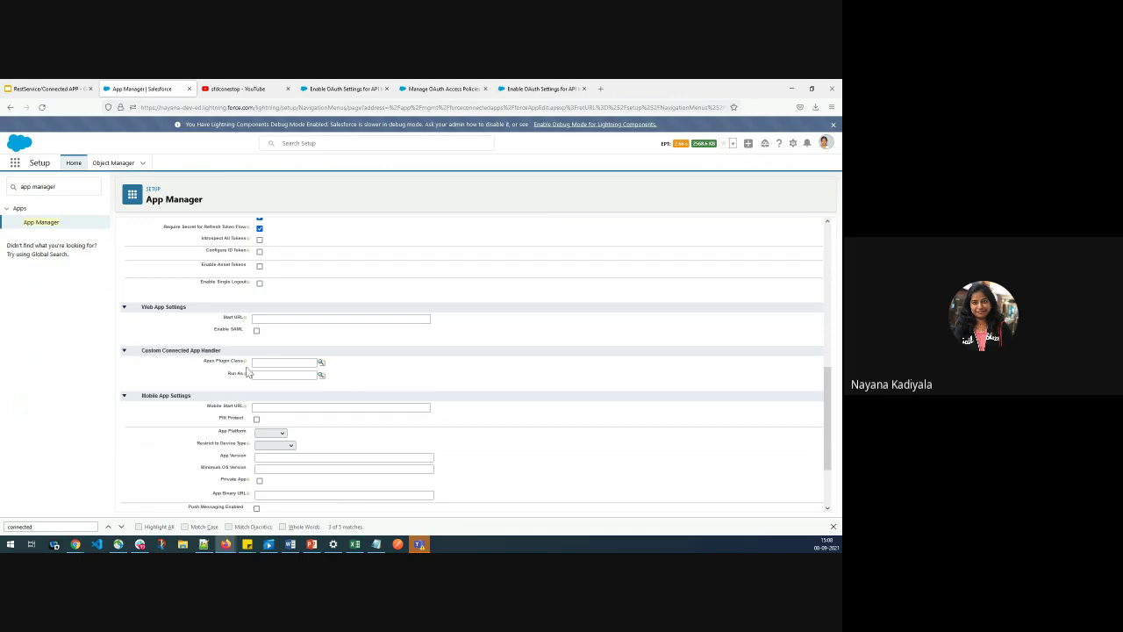
pyautogui.scroll(-2, 250, 376)
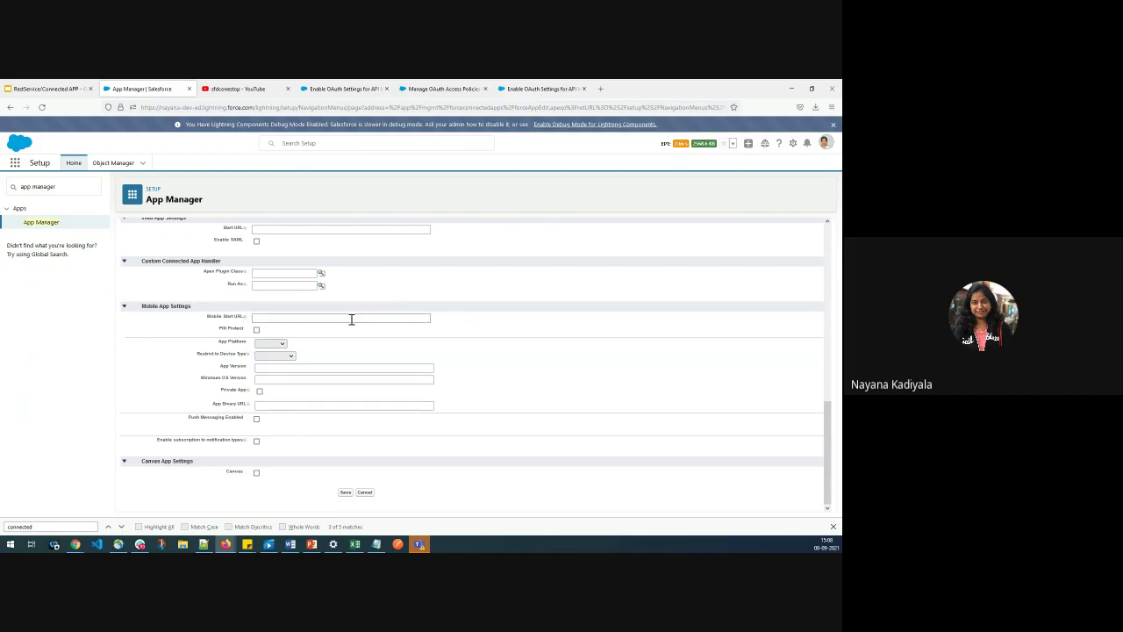
# - Save the new connected app, continue past the notice, and reveal its consumer secret
pyautogui.click(345, 492)
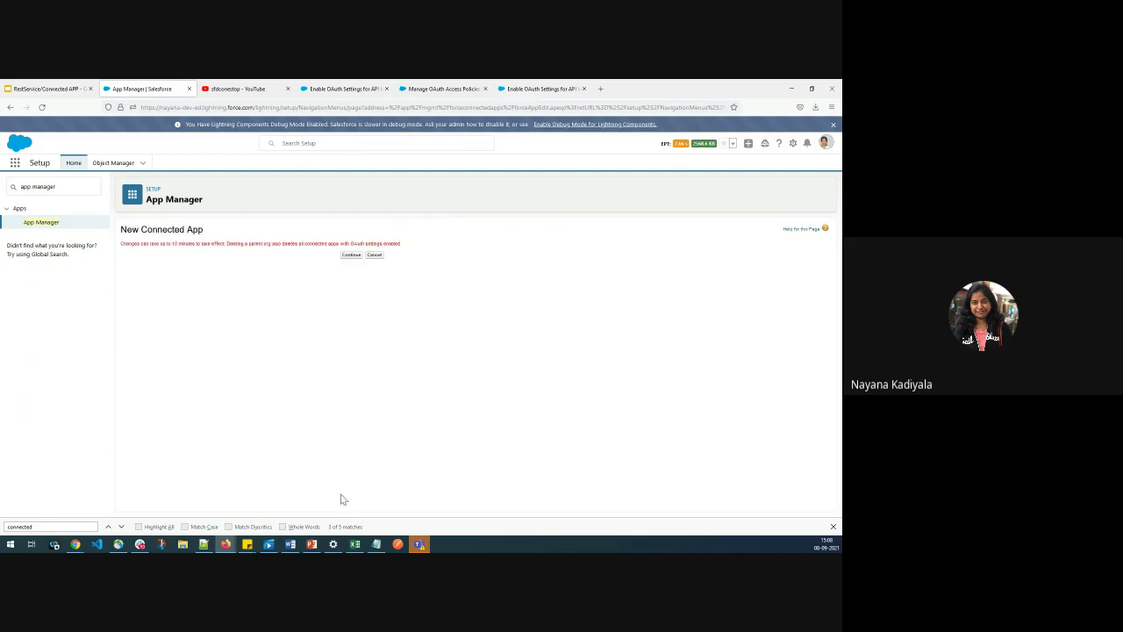
pyautogui.click(347, 256)
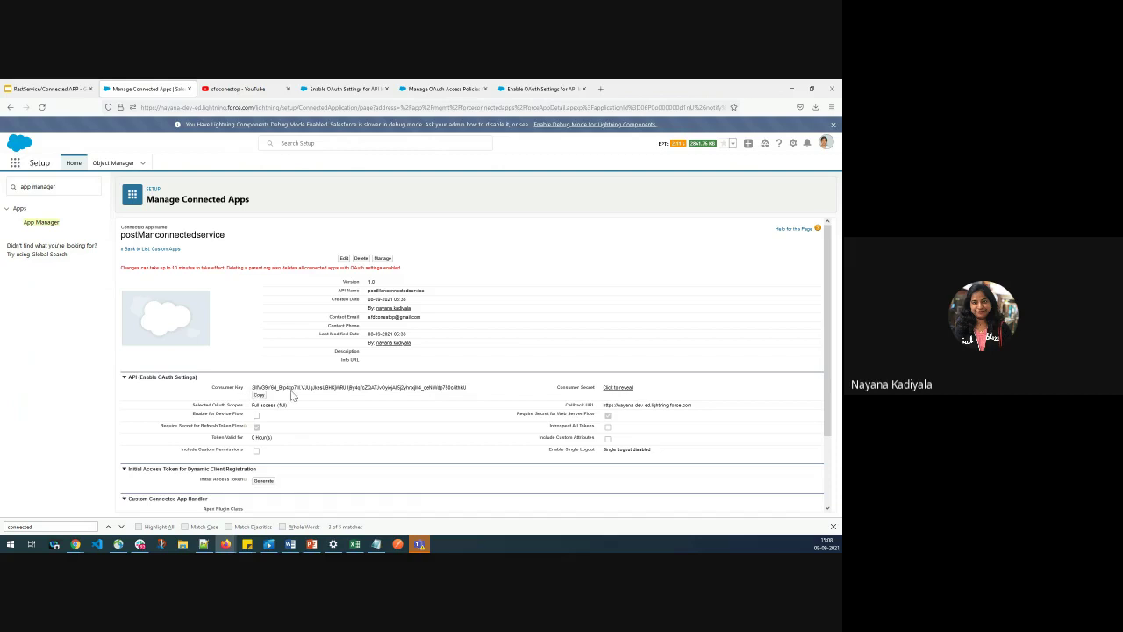
pyautogui.click(613, 387)
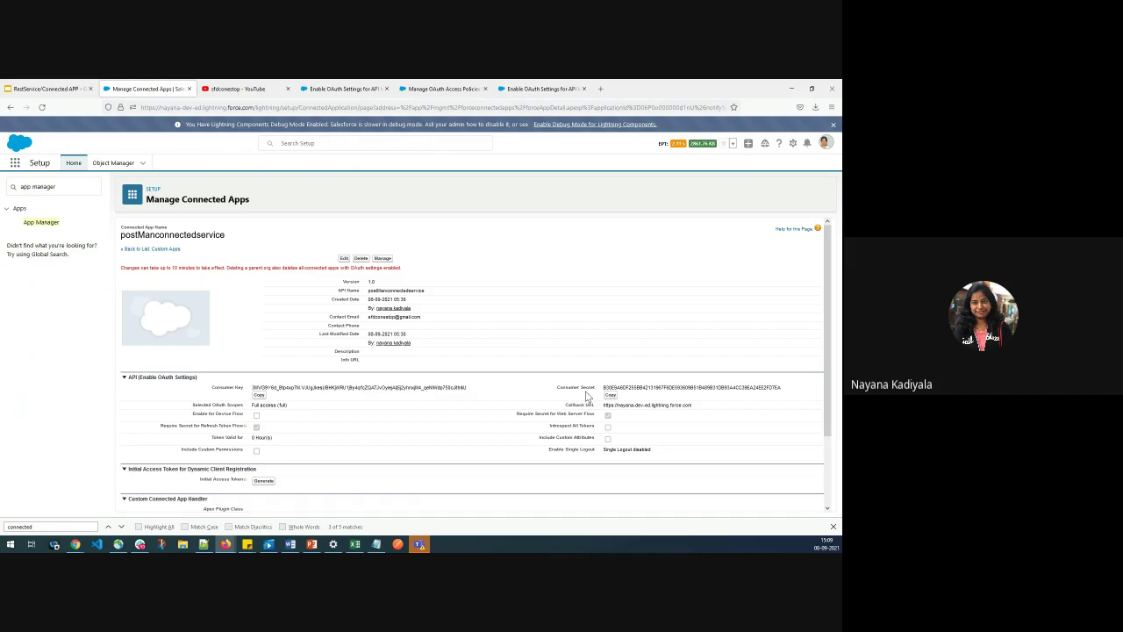
pyautogui.scroll(-2, 429, 418)
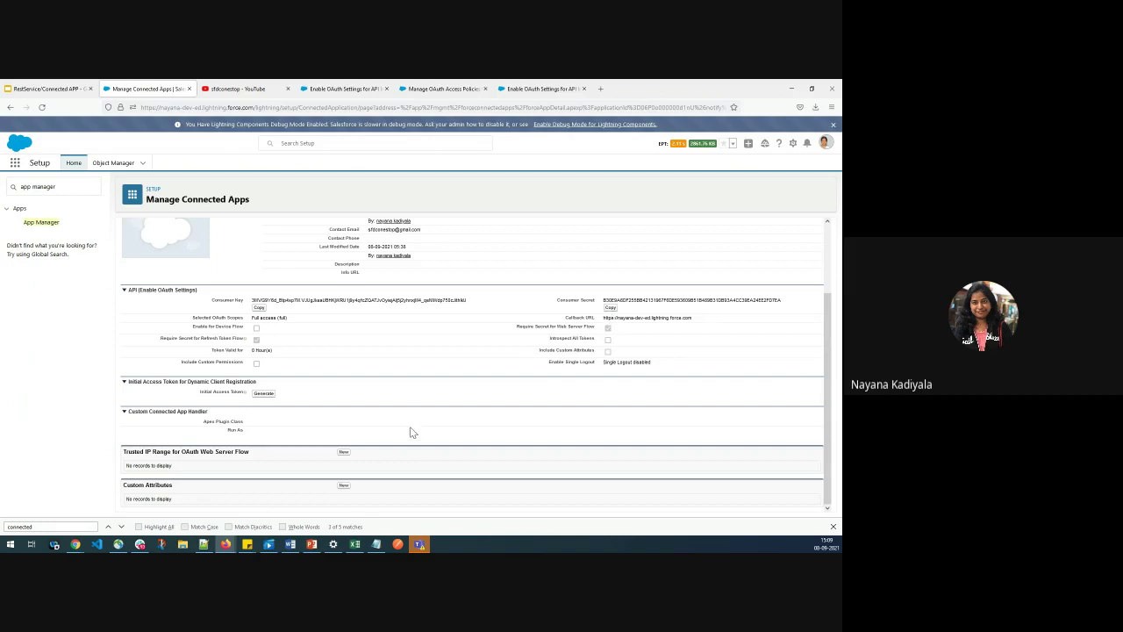
pyautogui.scroll(2, 412, 432)
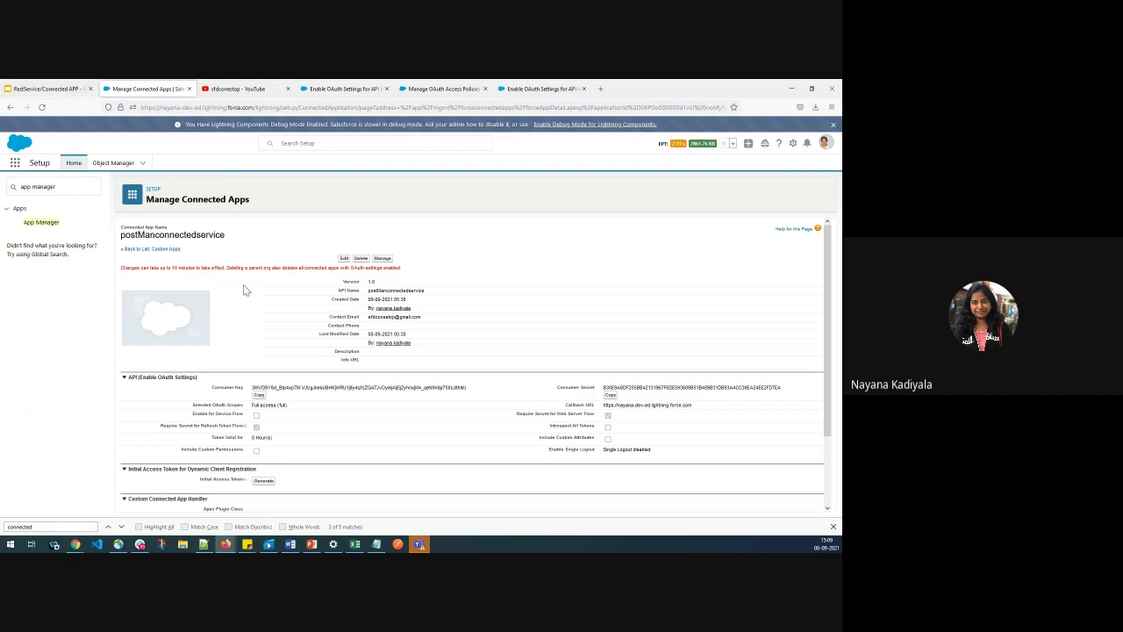
# - Find the postManconnectedservice app in App Manager by searching the page for "post", and check its detail and edit pages
pyautogui.click(41, 223)
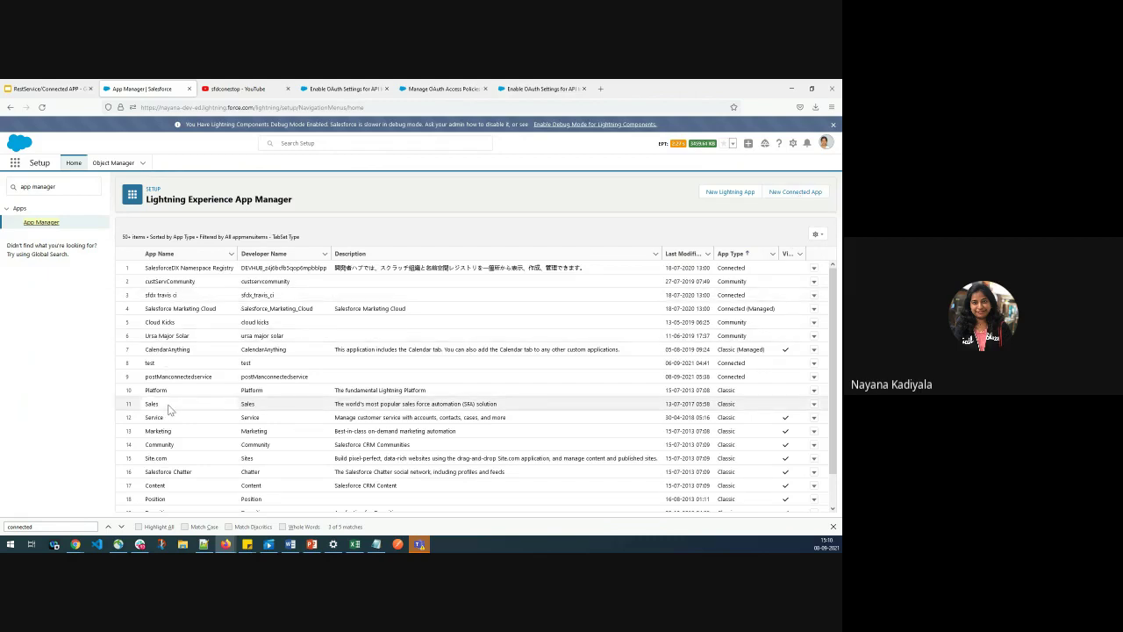
pyautogui.scroll(-3, 180, 466)
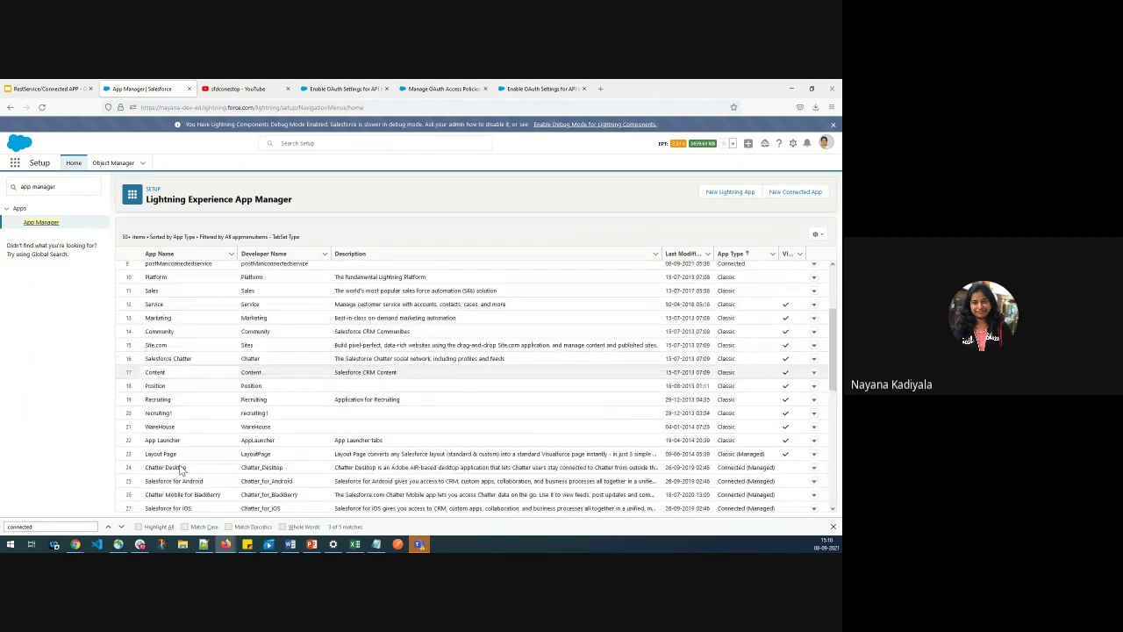
pyautogui.scroll(3, 182, 472)
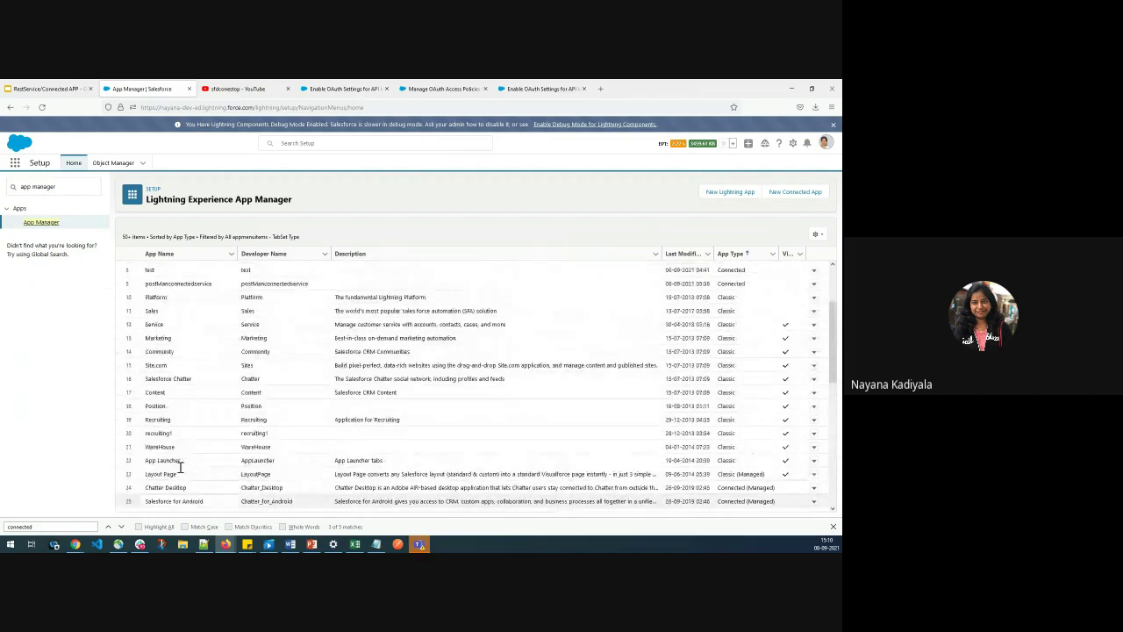
pyautogui.scroll(1, 187, 466)
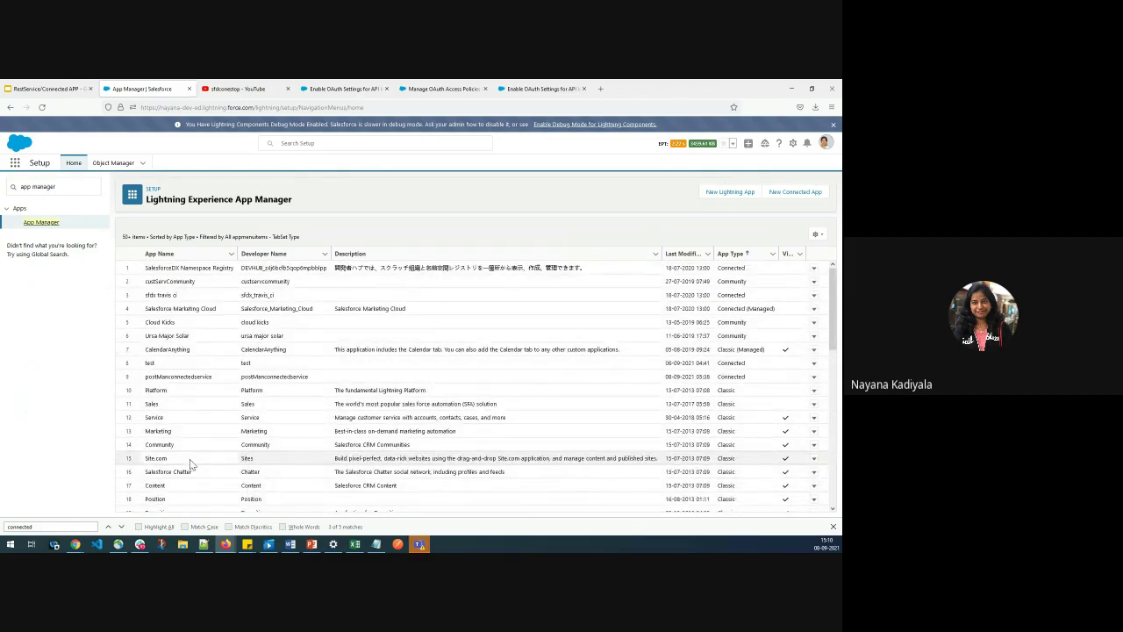
pyautogui.doubleClick(66, 529)
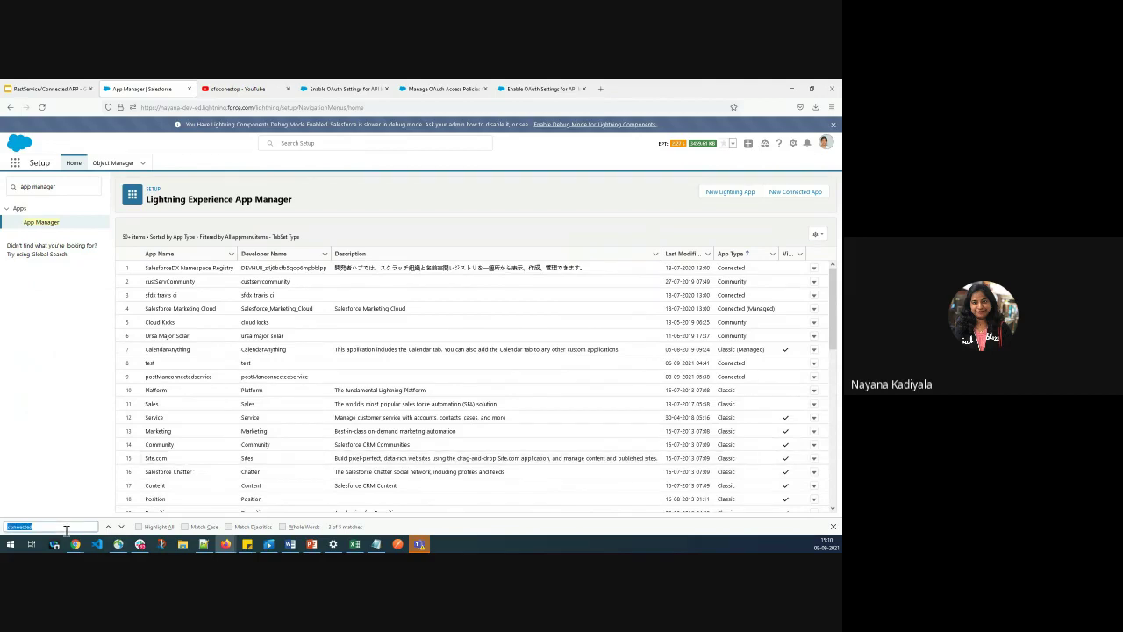
pyautogui.write('post')
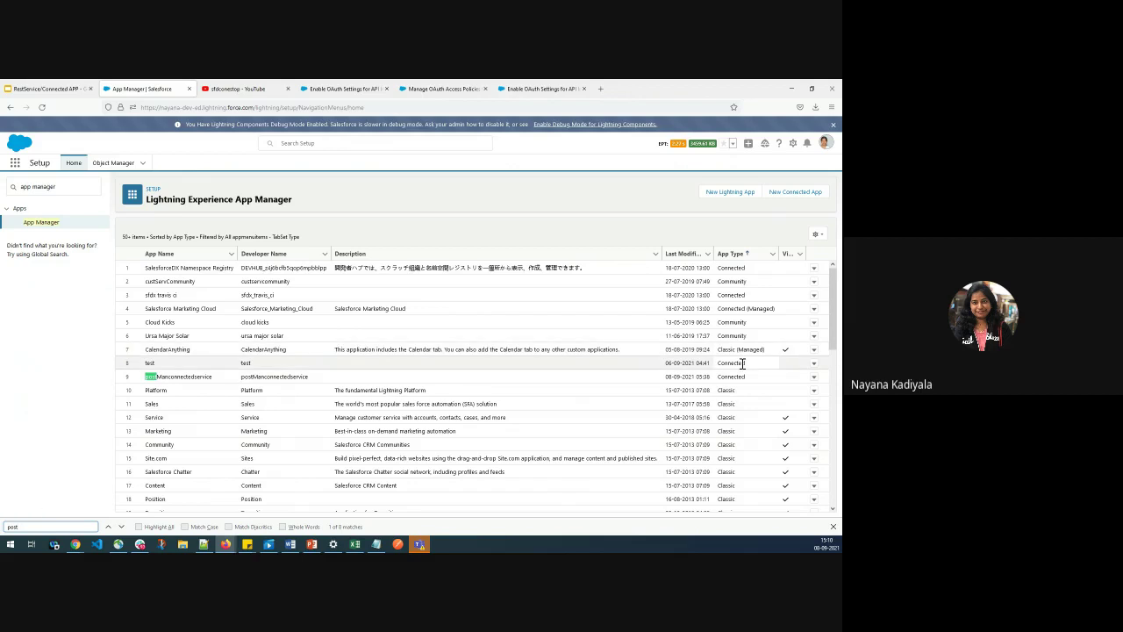
pyautogui.click(815, 378)
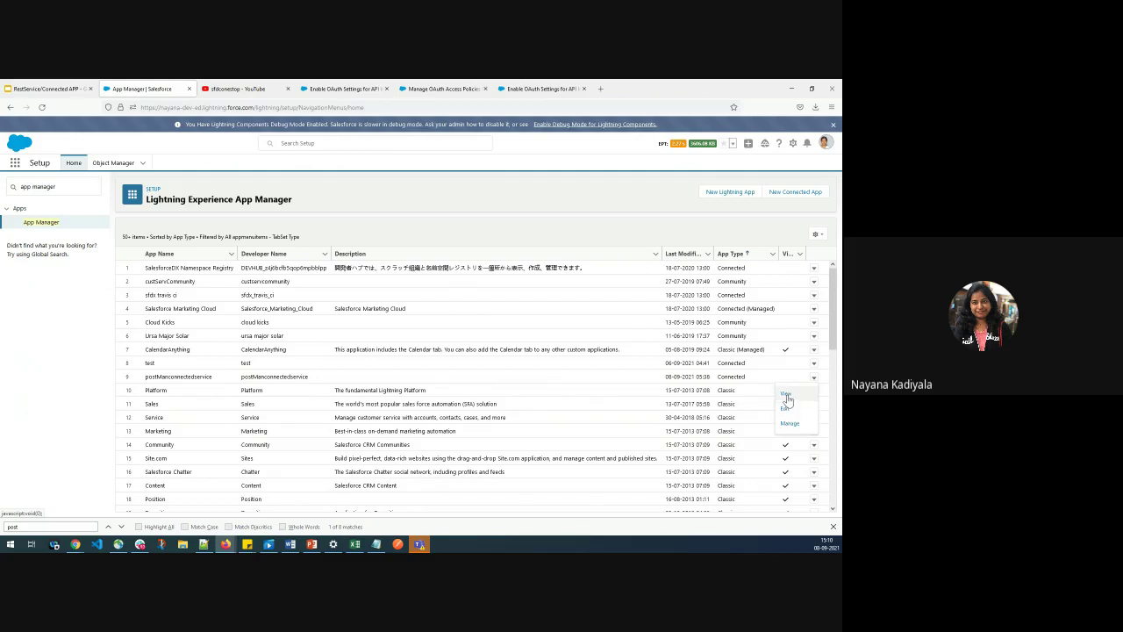
pyautogui.click(787, 396)
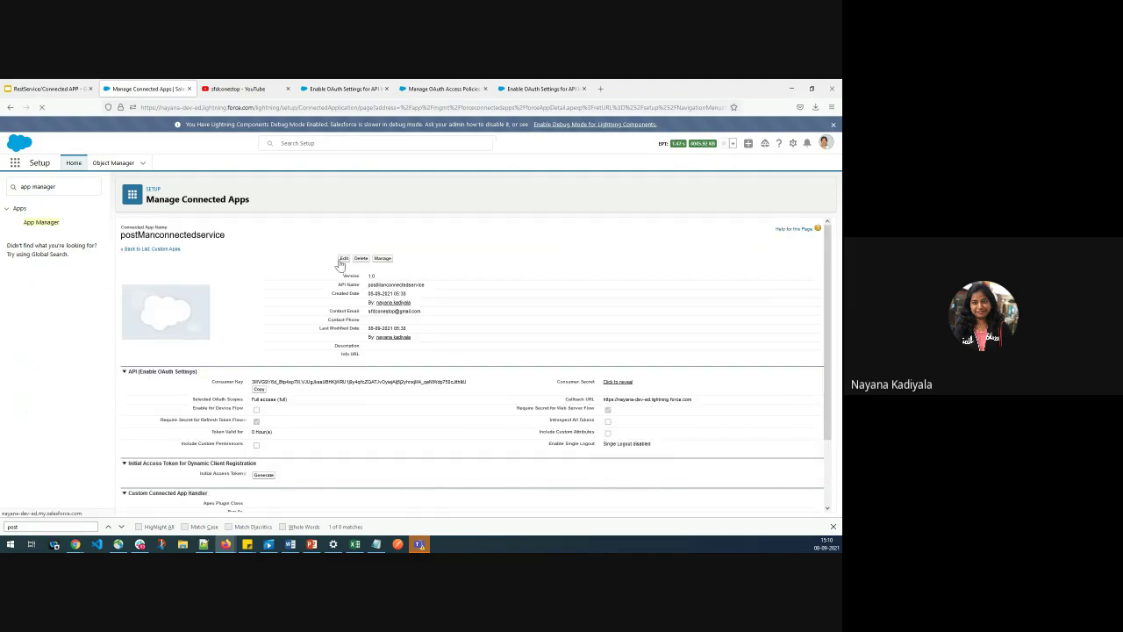
pyautogui.click(344, 259)
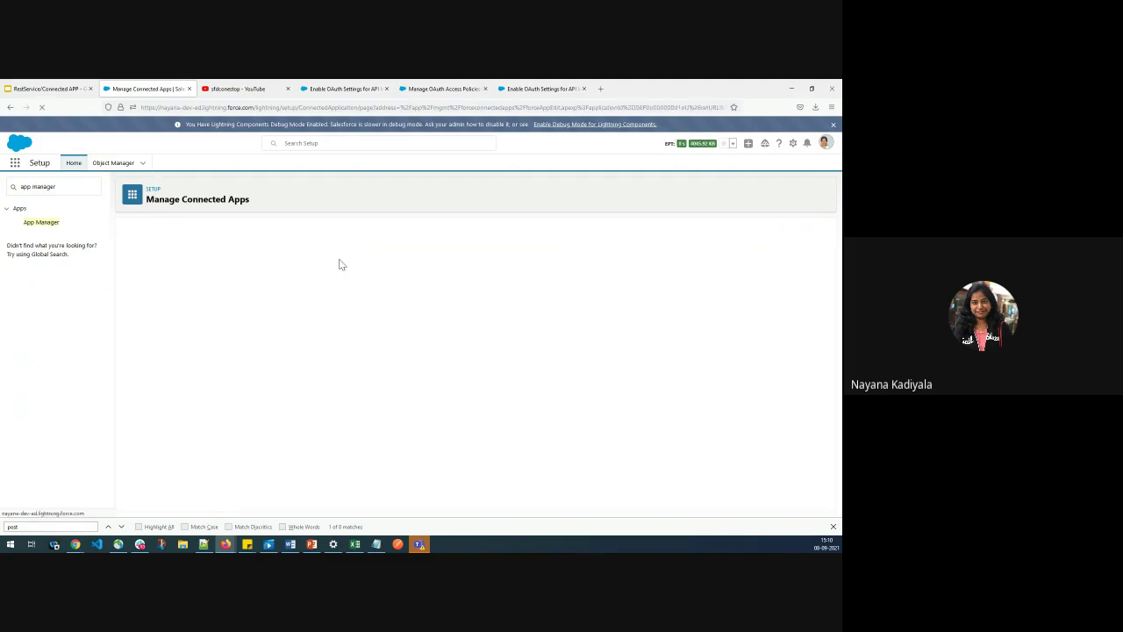
pyautogui.click(9, 108)
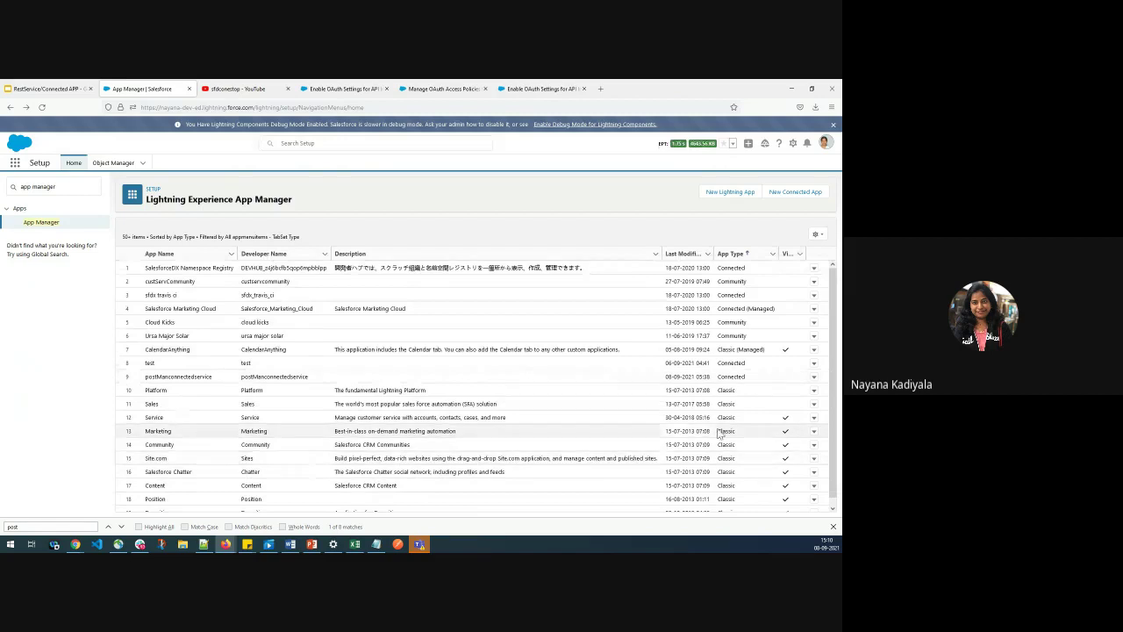
# - Open the management page of the postManconnectedservice app and start editing its policies
pyautogui.click(813, 376)
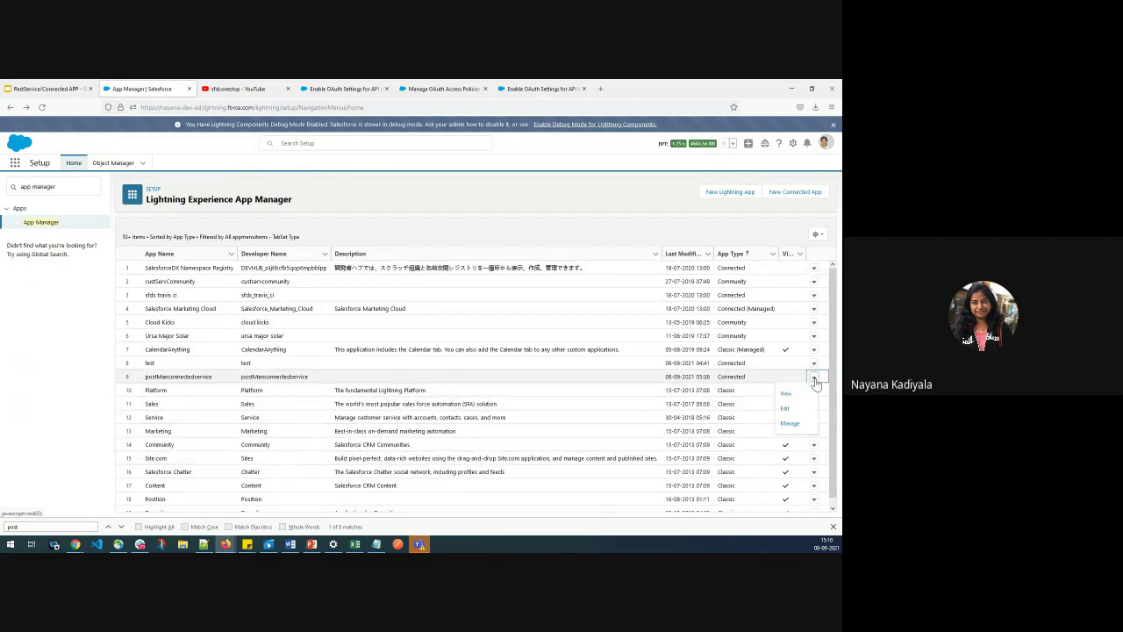
pyautogui.click(794, 424)
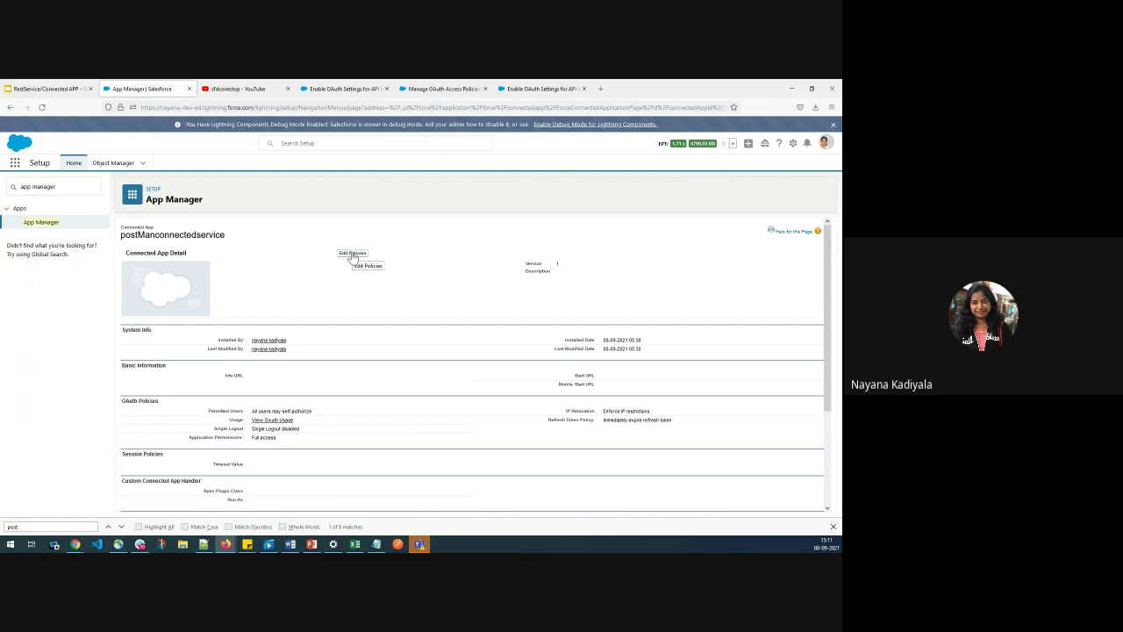
pyautogui.click(352, 254)
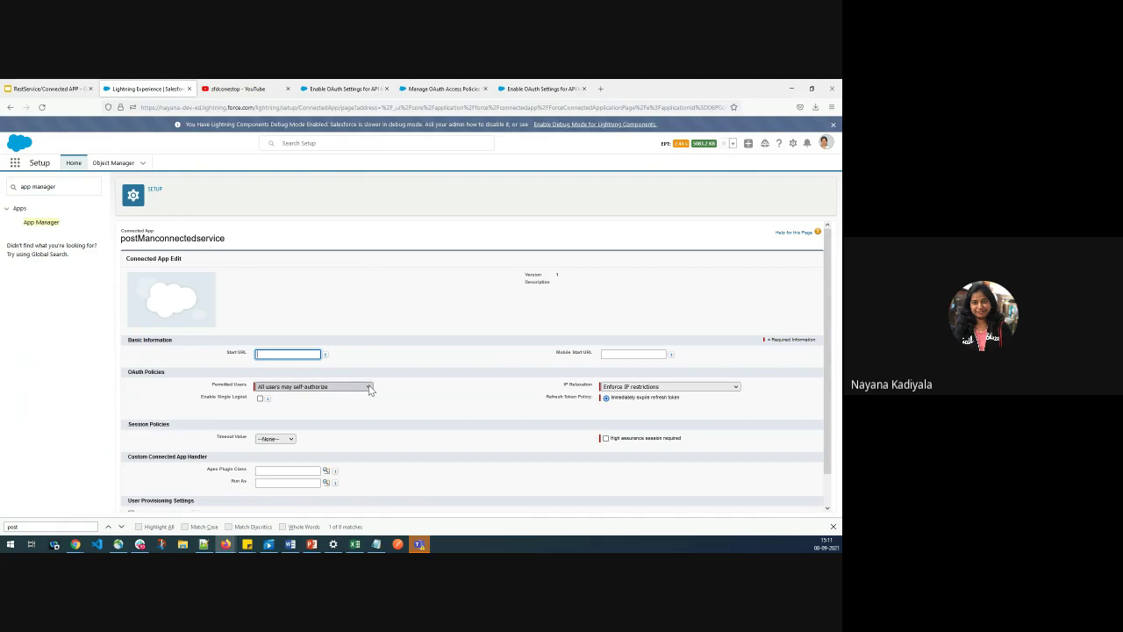
# - Review the available options for Permitted Users, IP Relaxation and the session Timeout Value
pyautogui.click(369, 388)
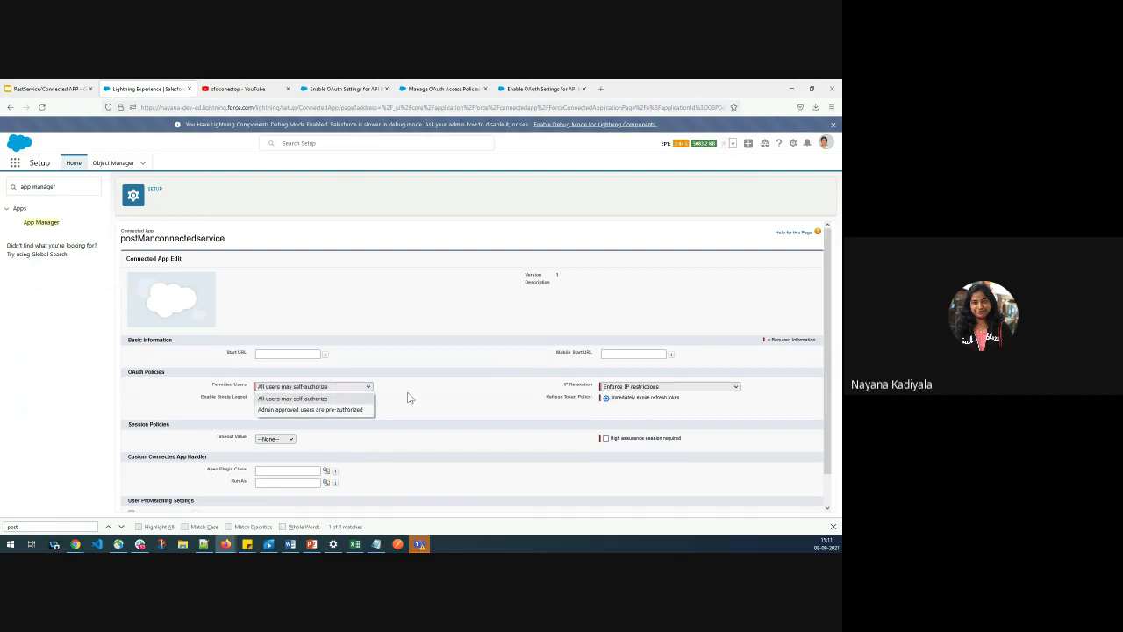
pyautogui.click(345, 386)
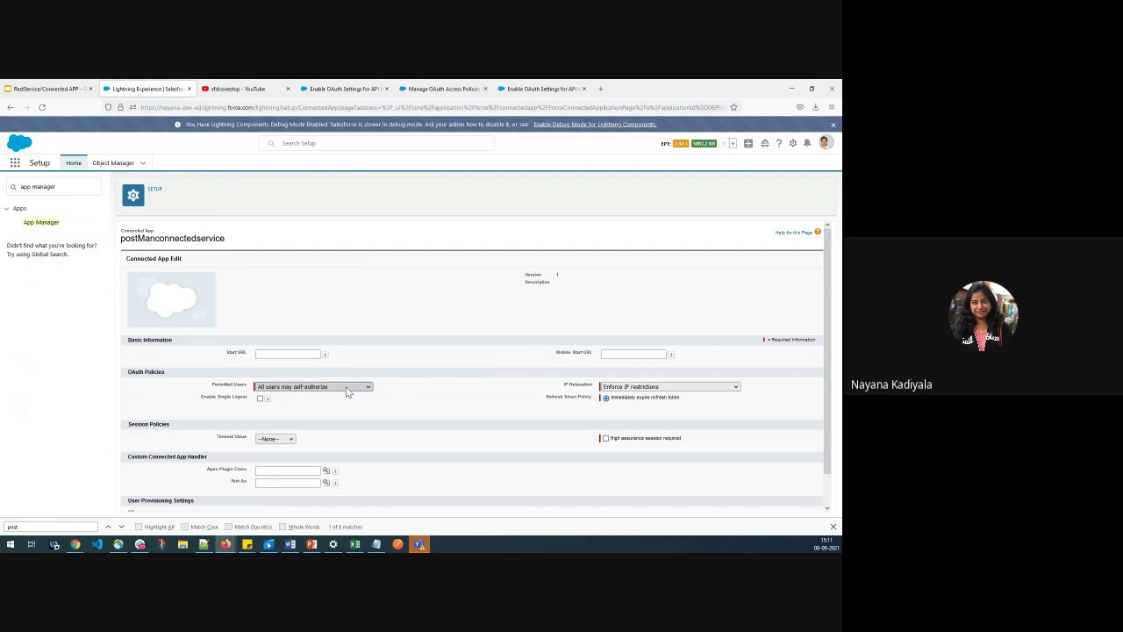
pyautogui.click(683, 388)
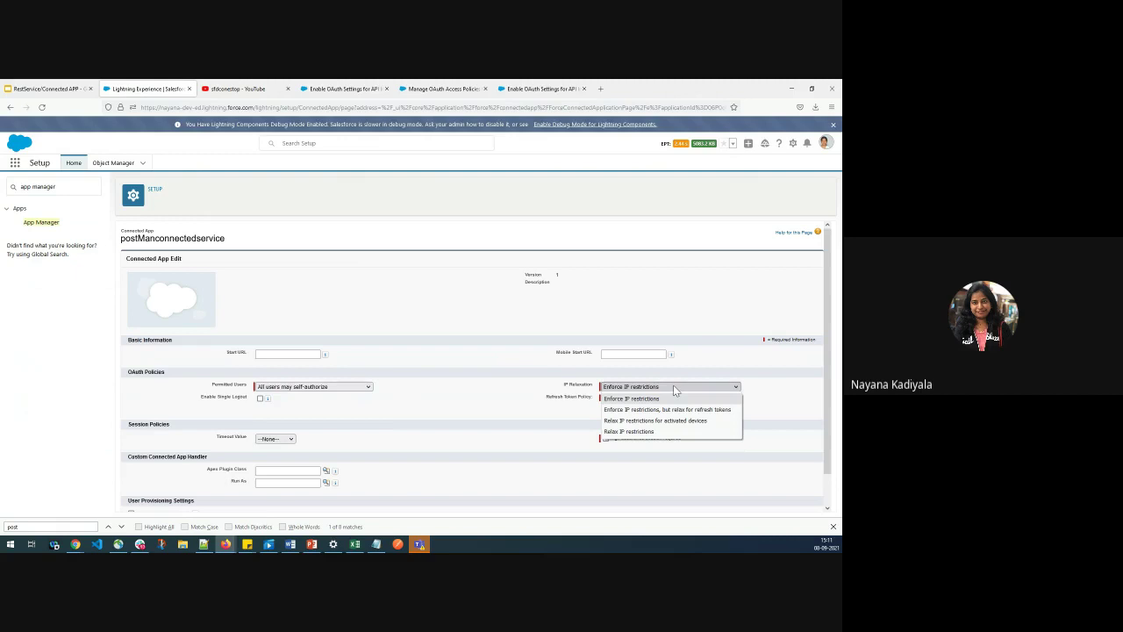
pyautogui.click(522, 386)
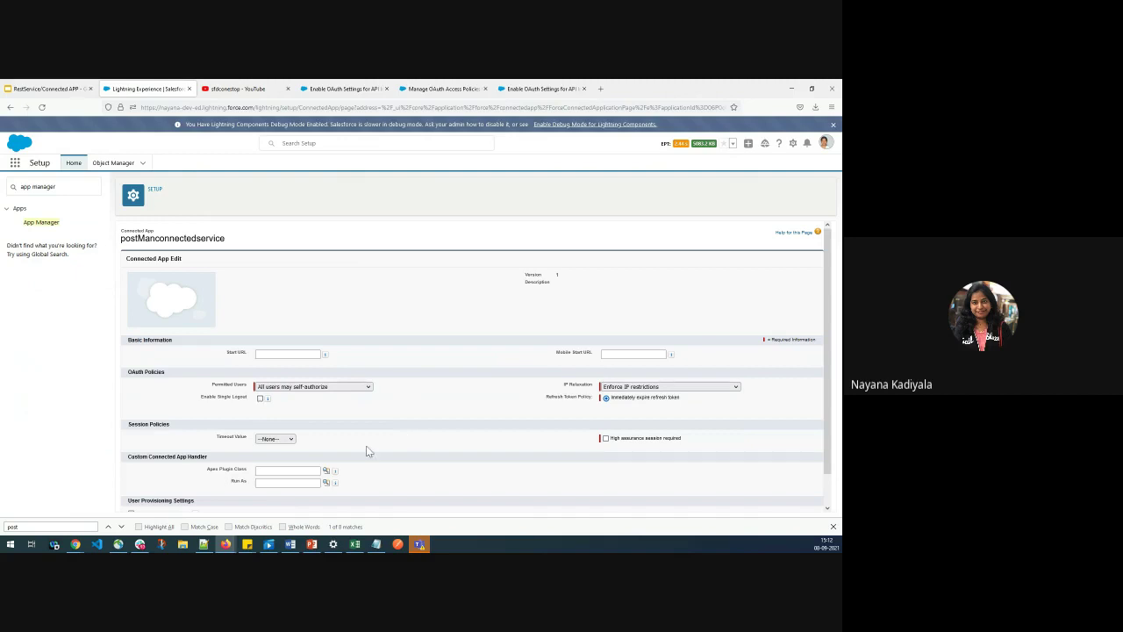
pyautogui.click(283, 441)
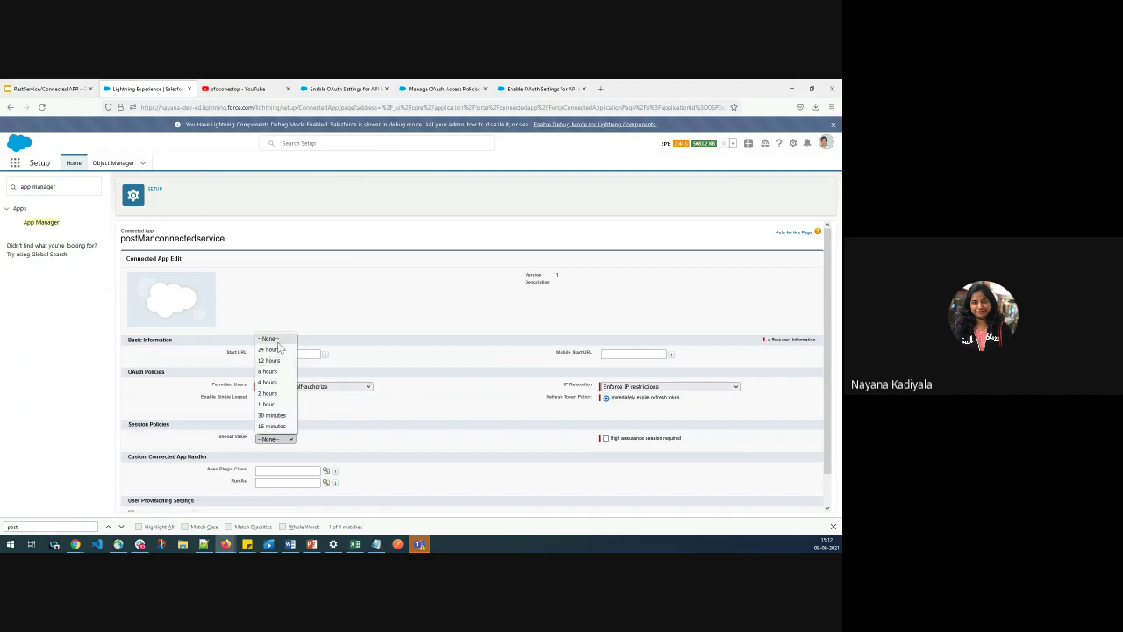
pyautogui.click(636, 387)
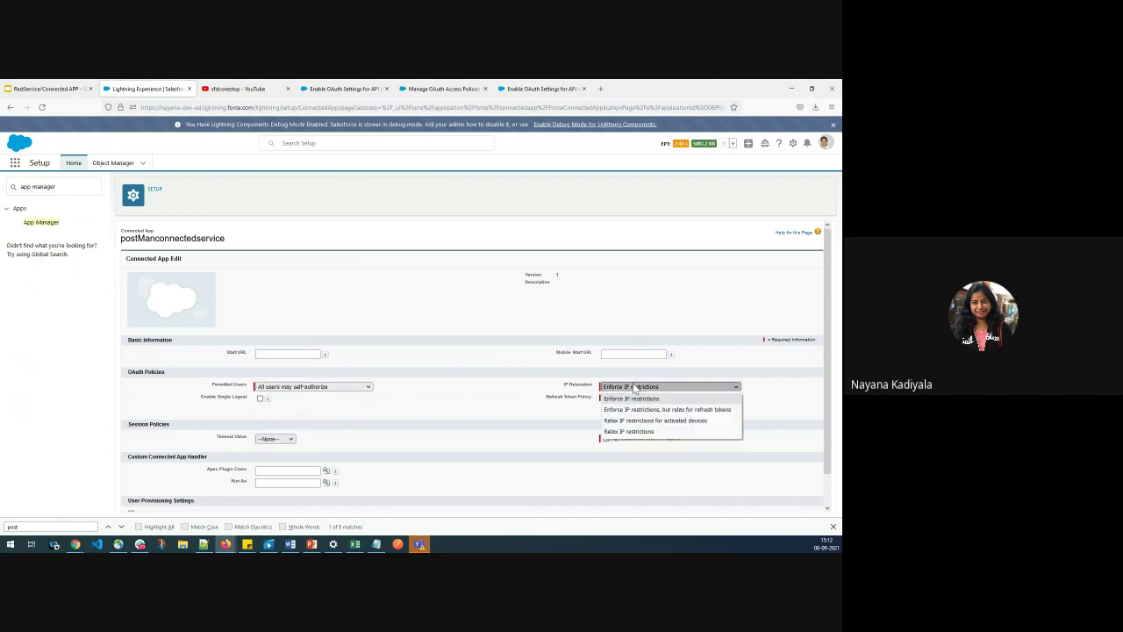
pyautogui.click(508, 444)
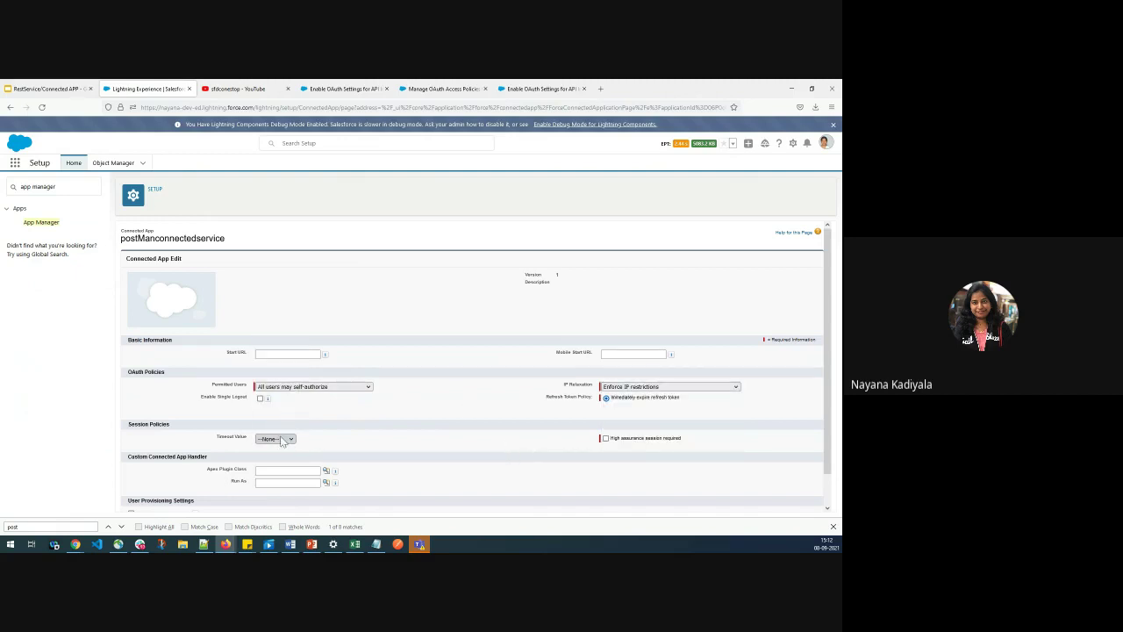
# - Try Relax IP restrictions and Enforce IP restrictions, but relax for refresh tokens as the IP Relaxation policy, and restore Enforce IP restrictions
pyautogui.click(654, 387)
pyautogui.click(633, 432)
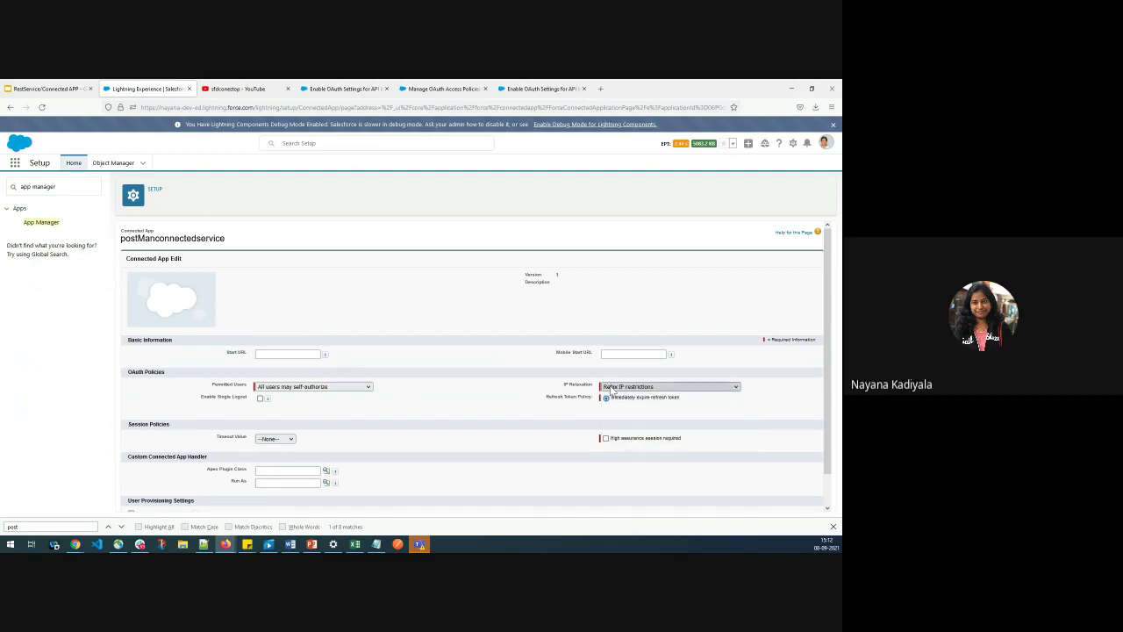
pyautogui.click(613, 387)
pyautogui.click(632, 410)
pyautogui.click(633, 389)
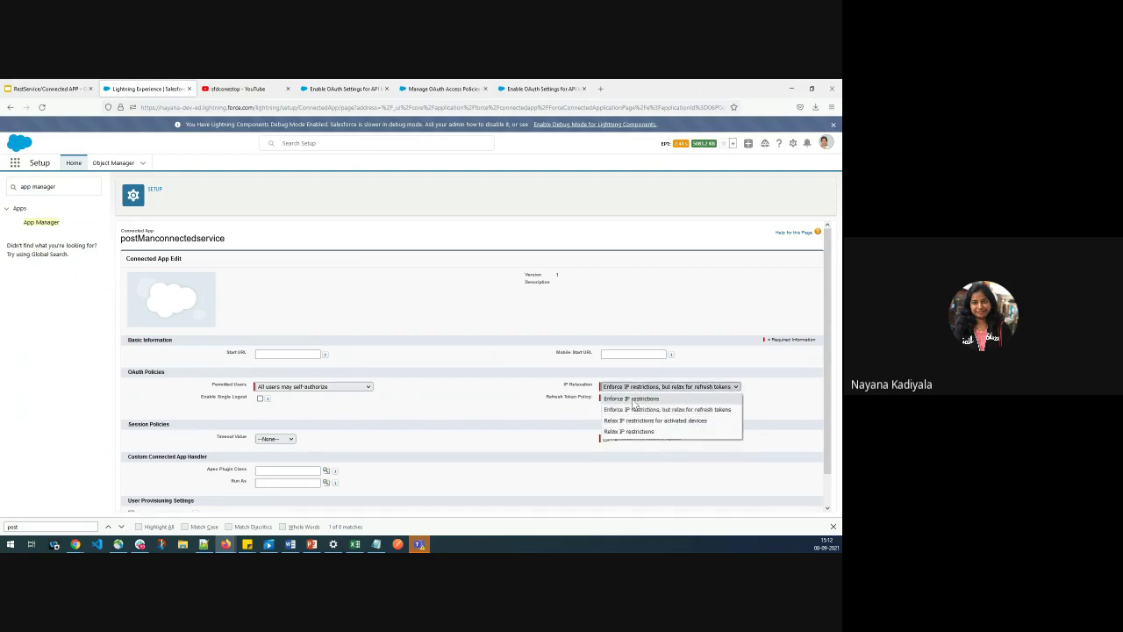
pyautogui.click(631, 399)
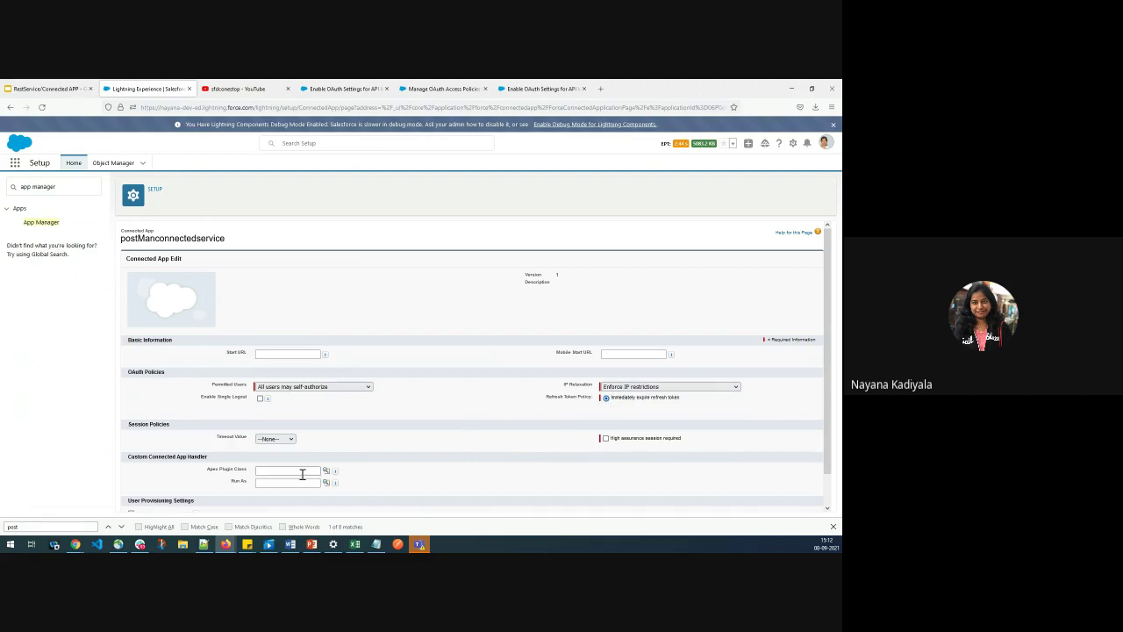
# - Try Admin approved users are pre-authorized as the Permitted Users policy, and cancel the policy edit
pyautogui.click(309, 386)
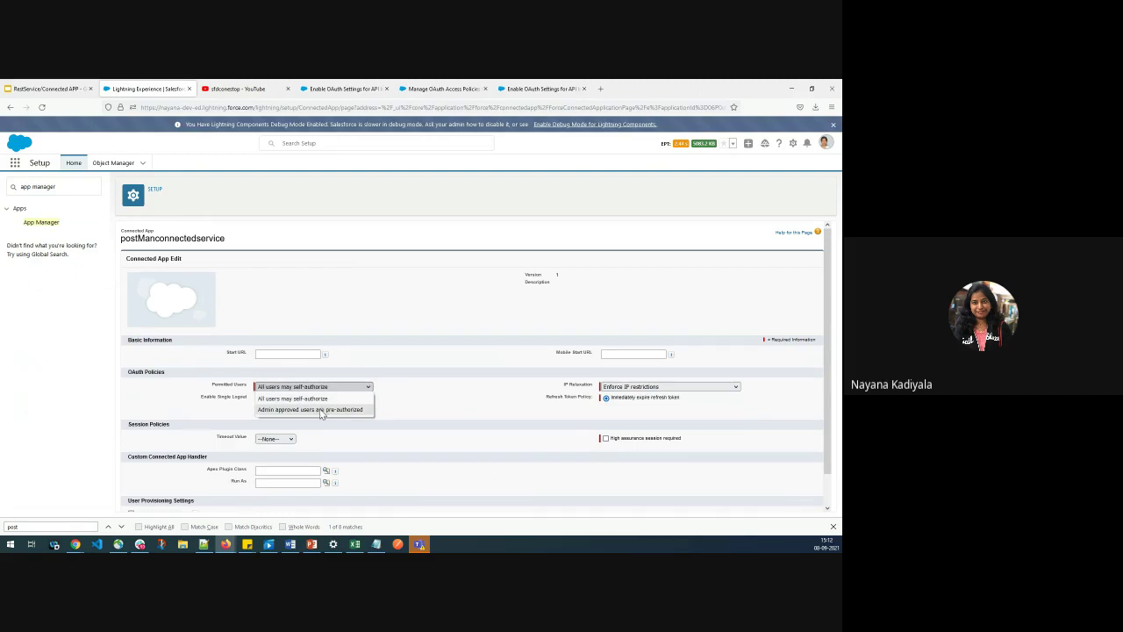
pyautogui.click(319, 412)
pyautogui.click(487, 339)
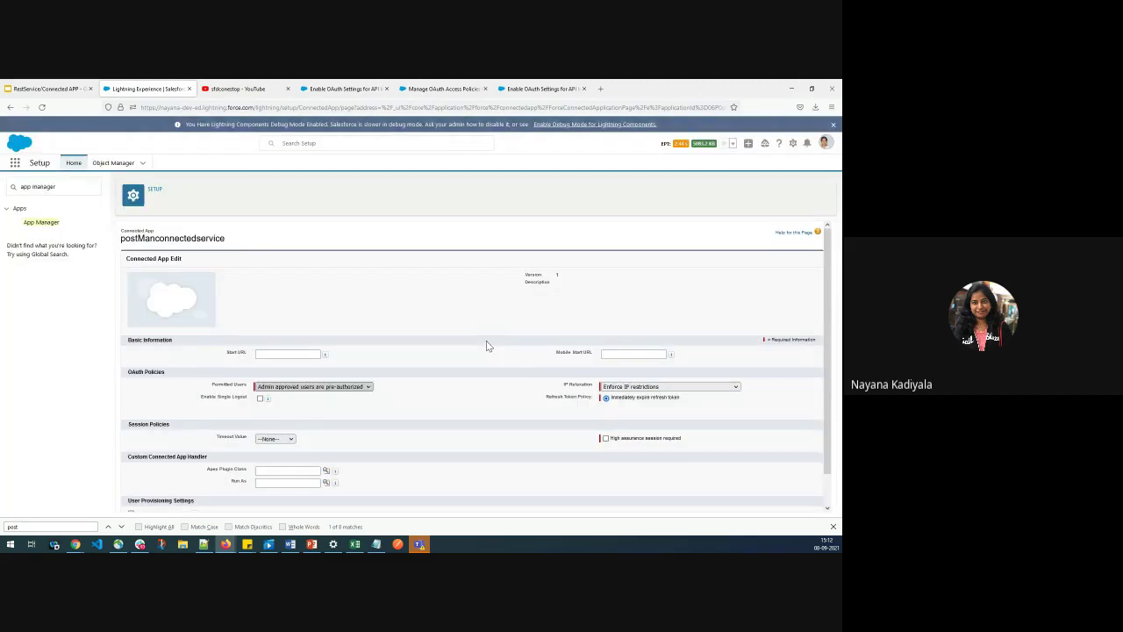
pyautogui.scroll(-1, 313, 451)
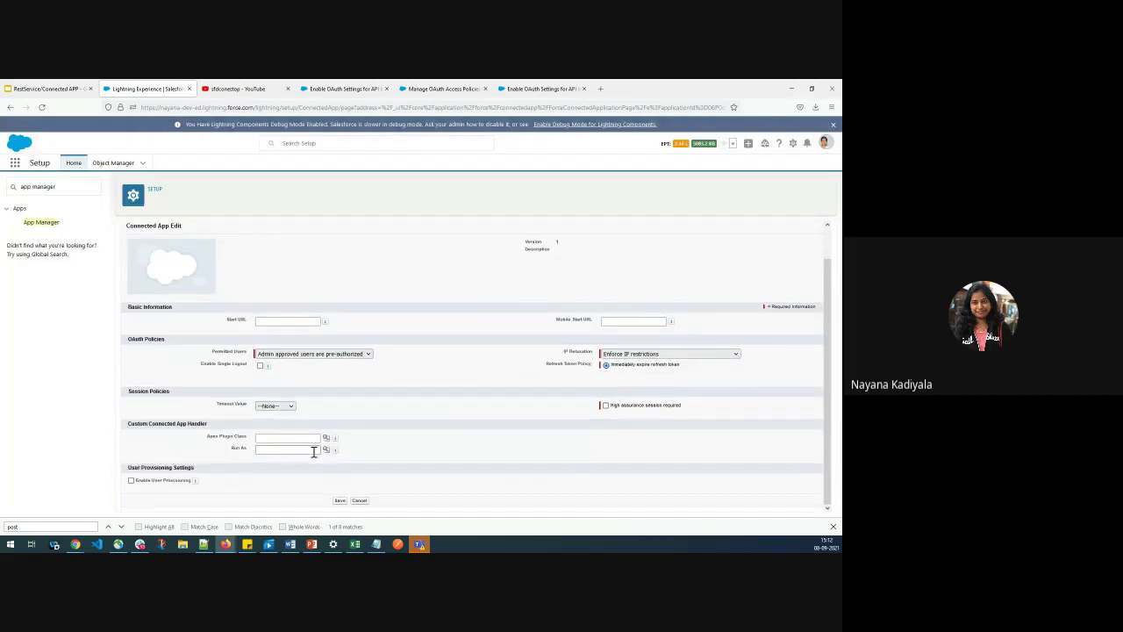
pyautogui.click(359, 501)
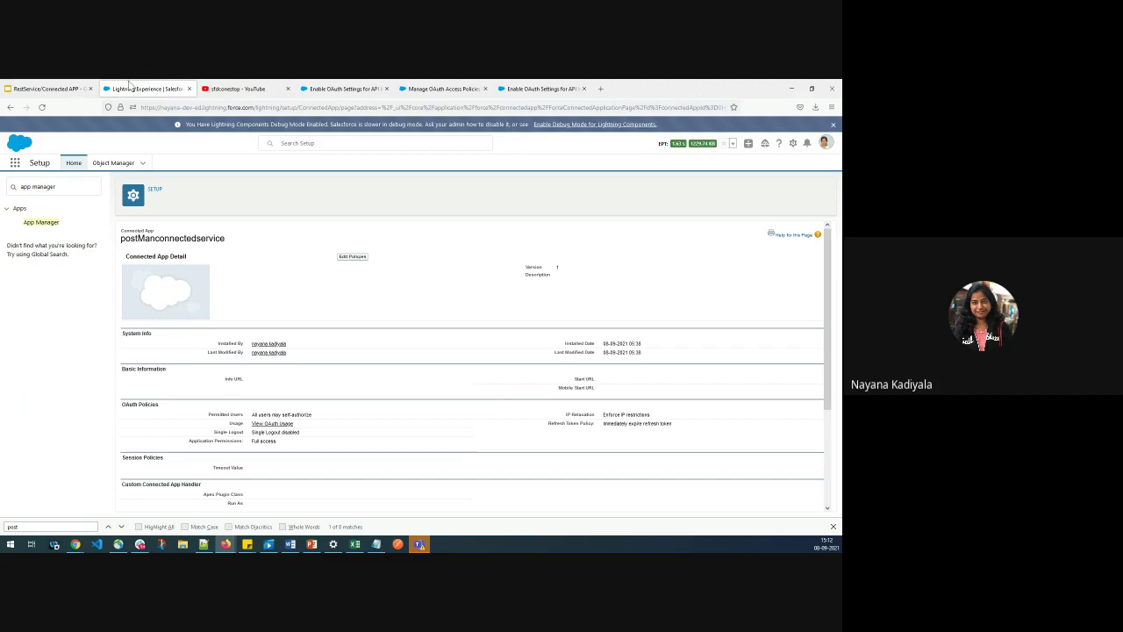
# - Switch to the RestService/Connected APP presentation, compare its Manage OAuth Access Policies slide with the Salesforce app page, and show the Thank You slide
pyautogui.click(48, 89)
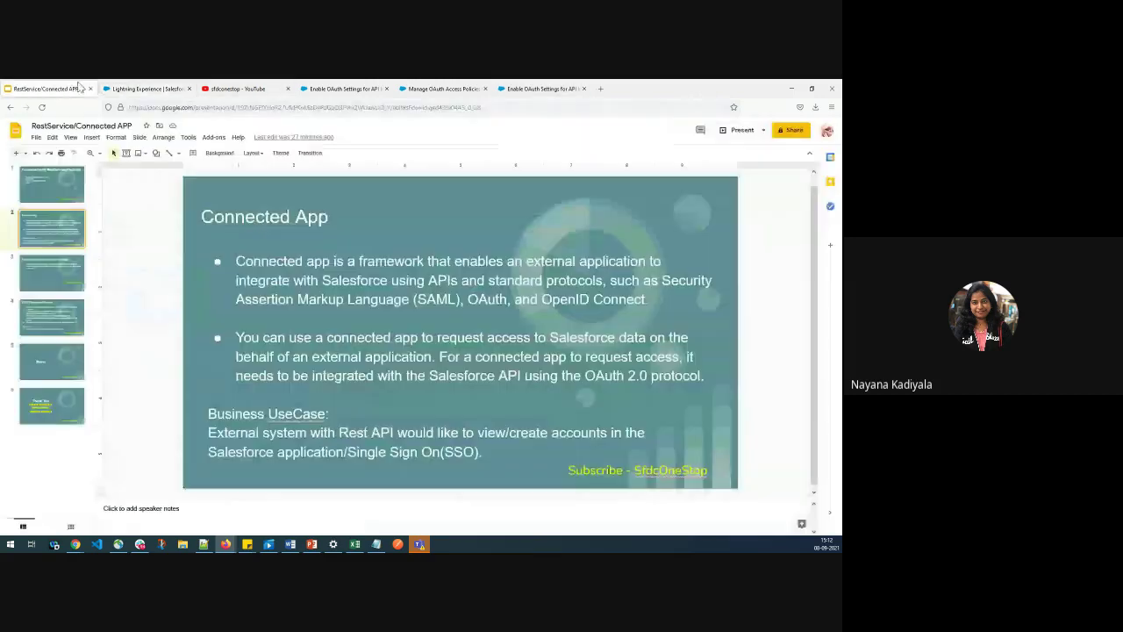
pyautogui.click(42, 272)
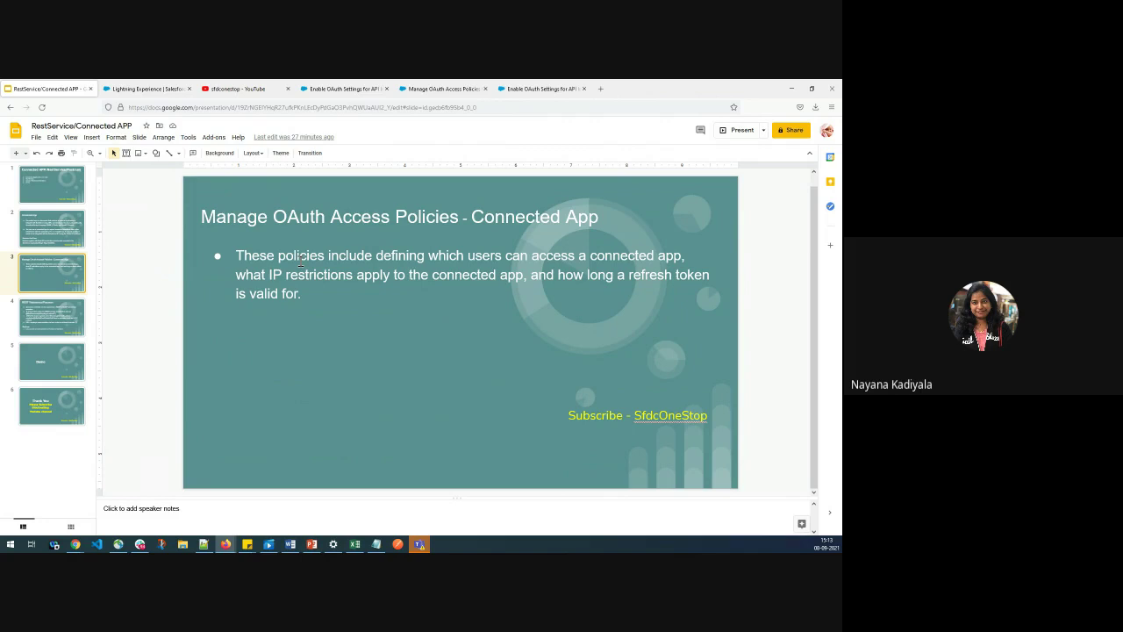
pyautogui.click(145, 88)
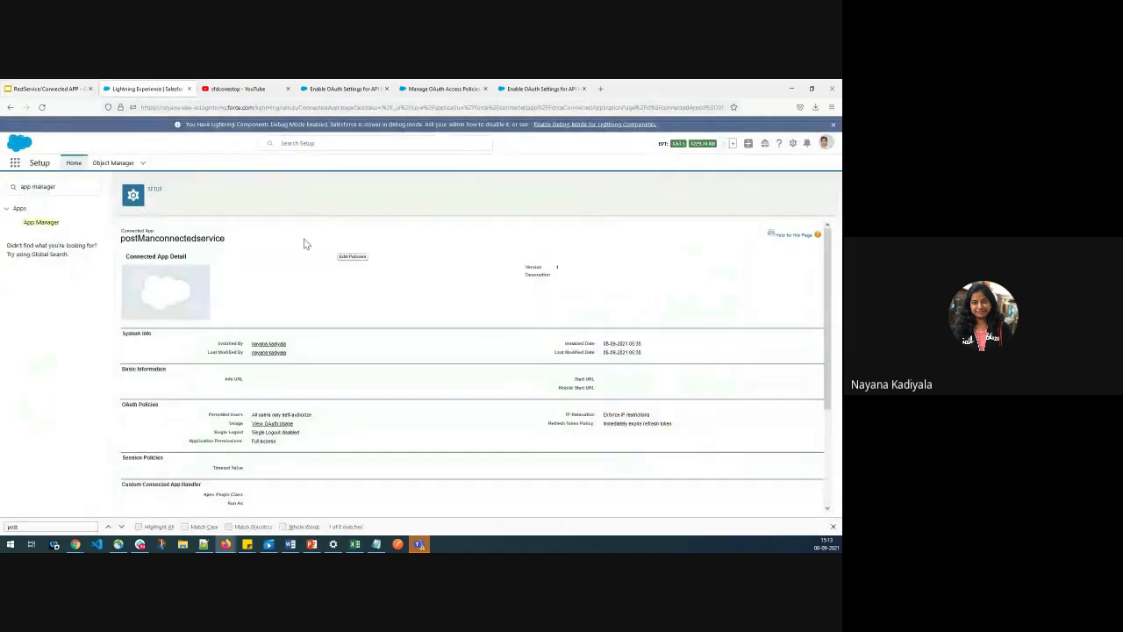
pyautogui.click(70, 88)
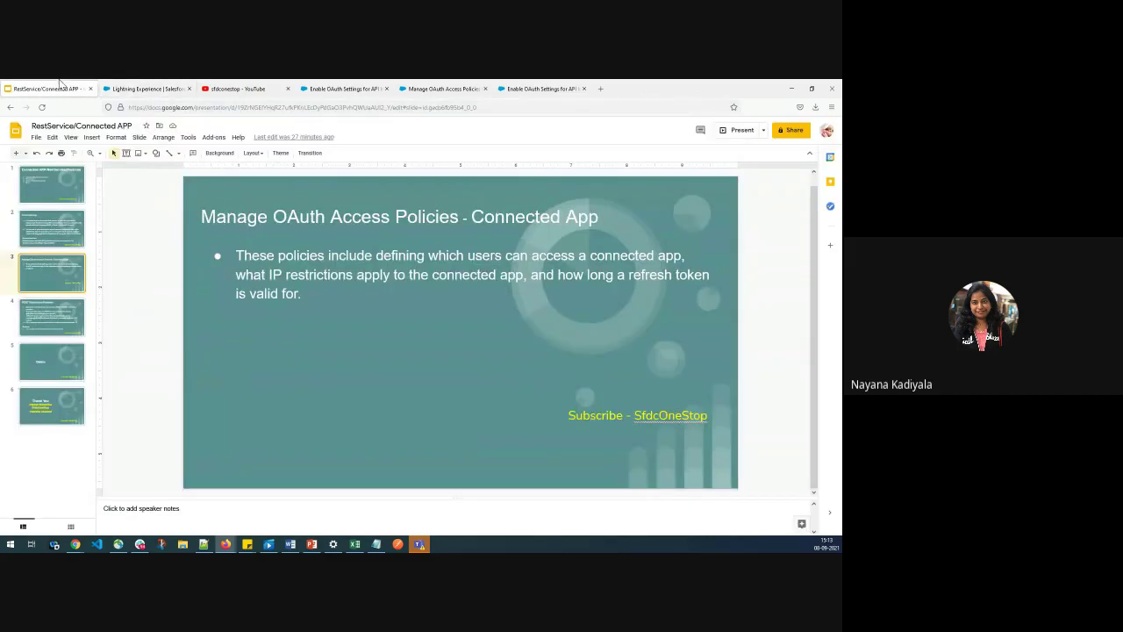
pyautogui.click(119, 88)
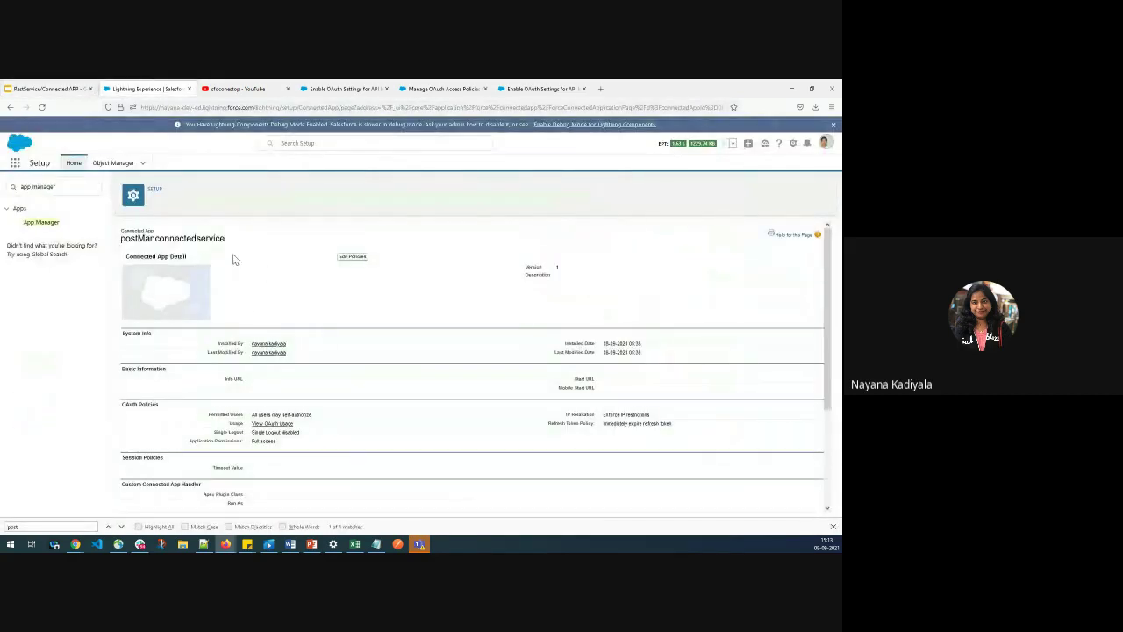
pyautogui.click(58, 91)
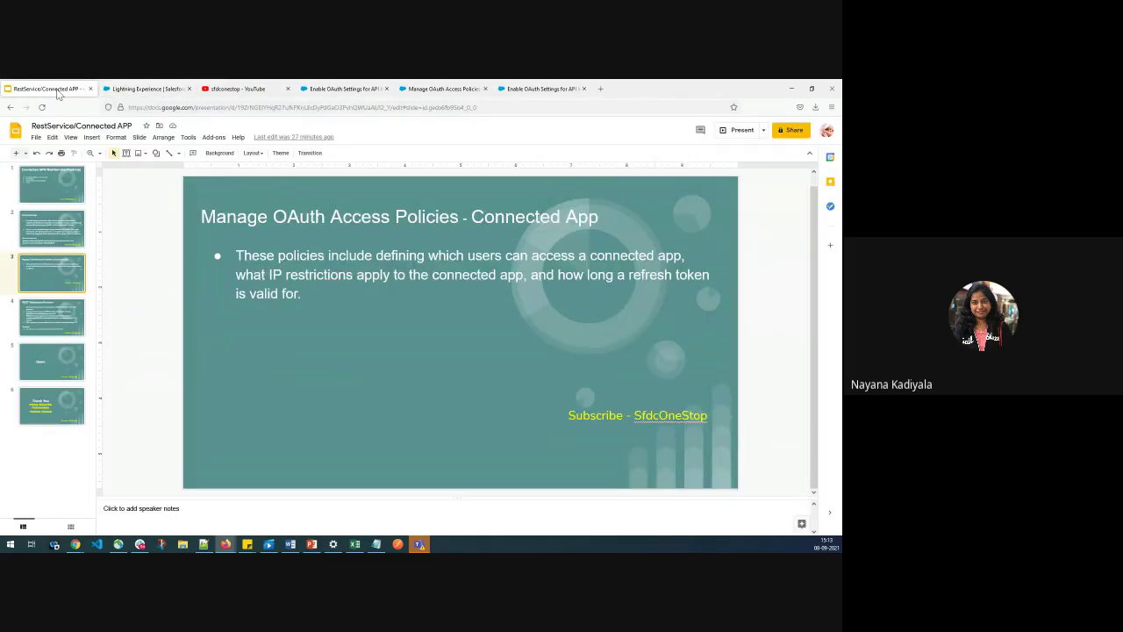
pyautogui.click(56, 406)
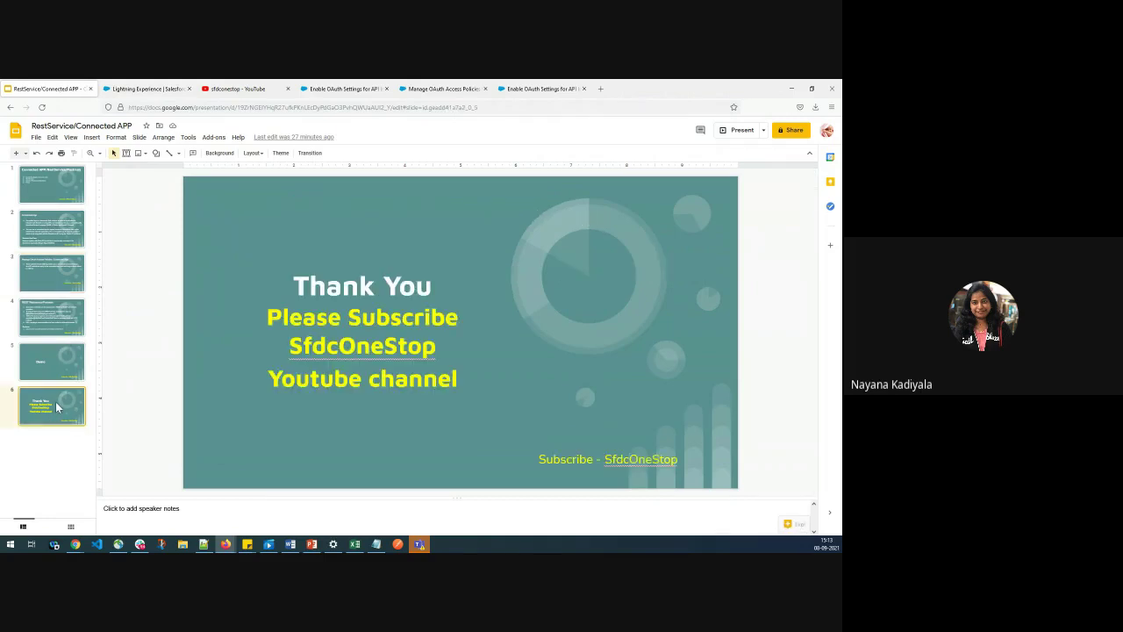